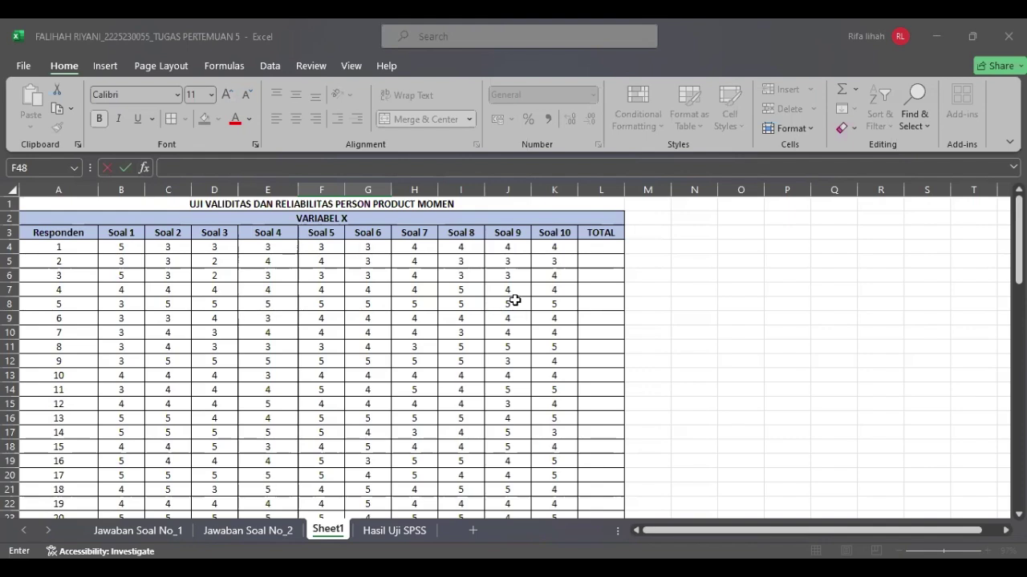
click(272, 248)
click(317, 257)
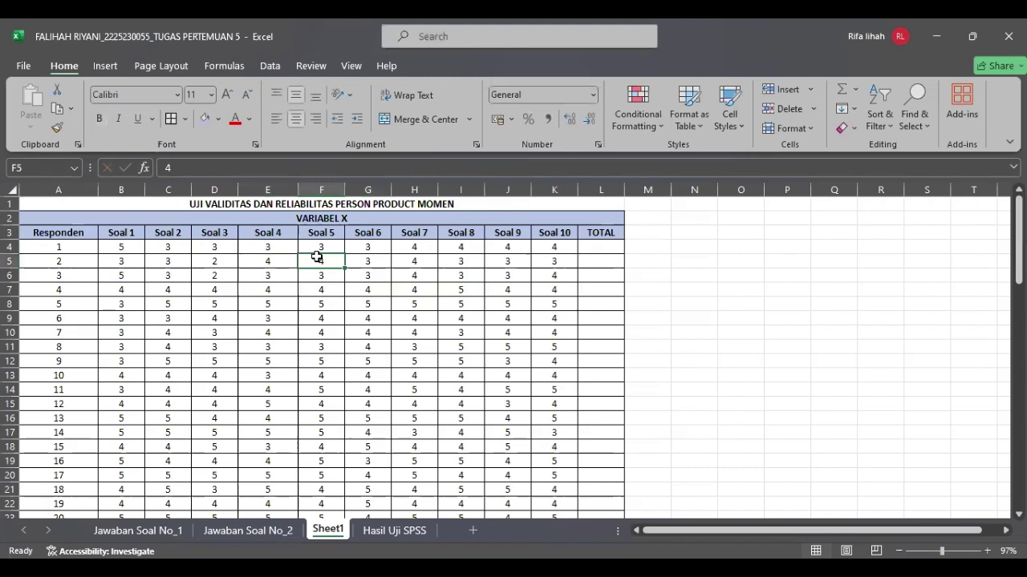
click(104, 248)
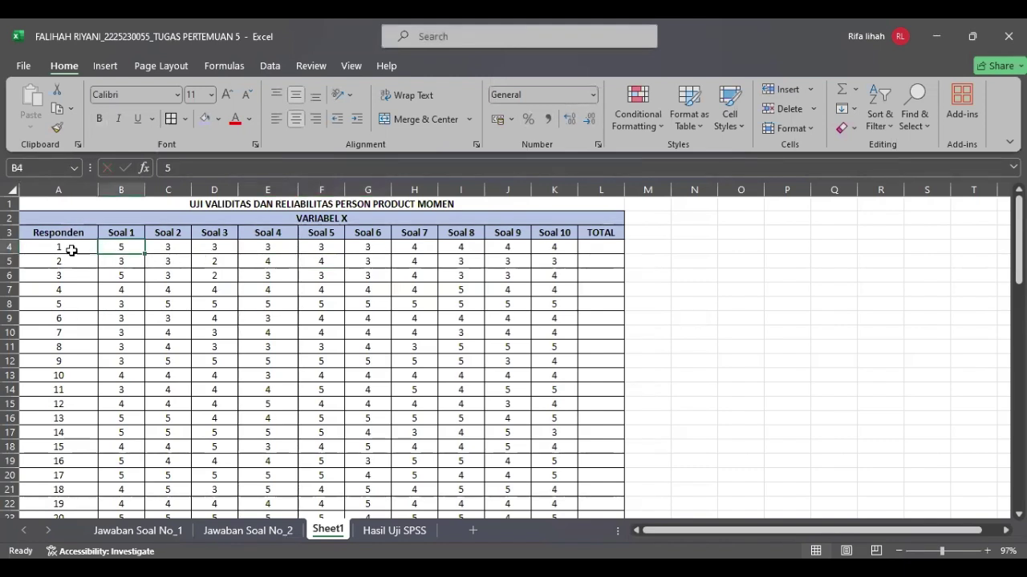
click(135, 263)
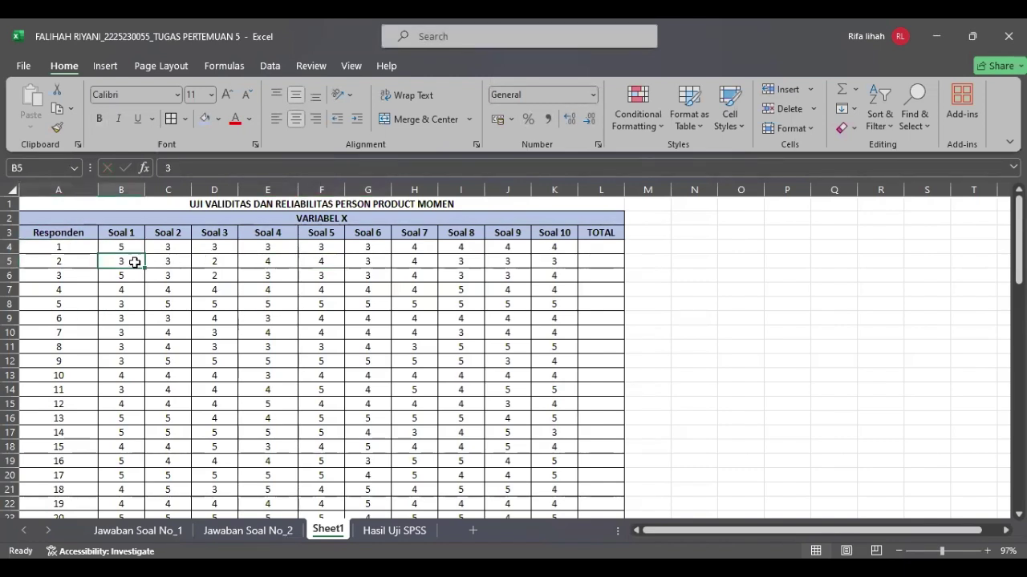
click(173, 249)
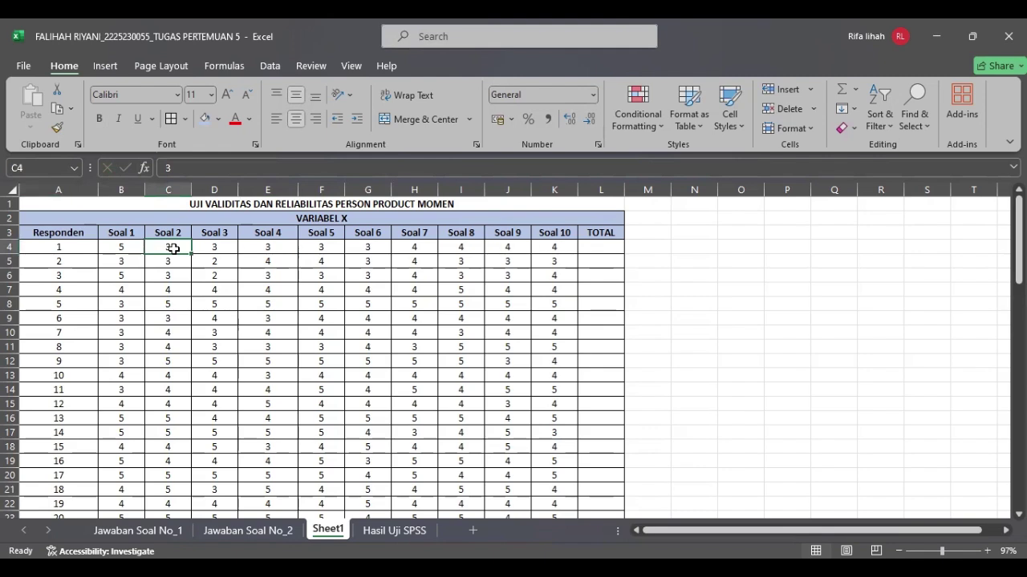
click(133, 243)
click(156, 244)
Total the first respondent's ten scores in TOTAL cell L4 with =SUM(B4:K4)
click(599, 248)
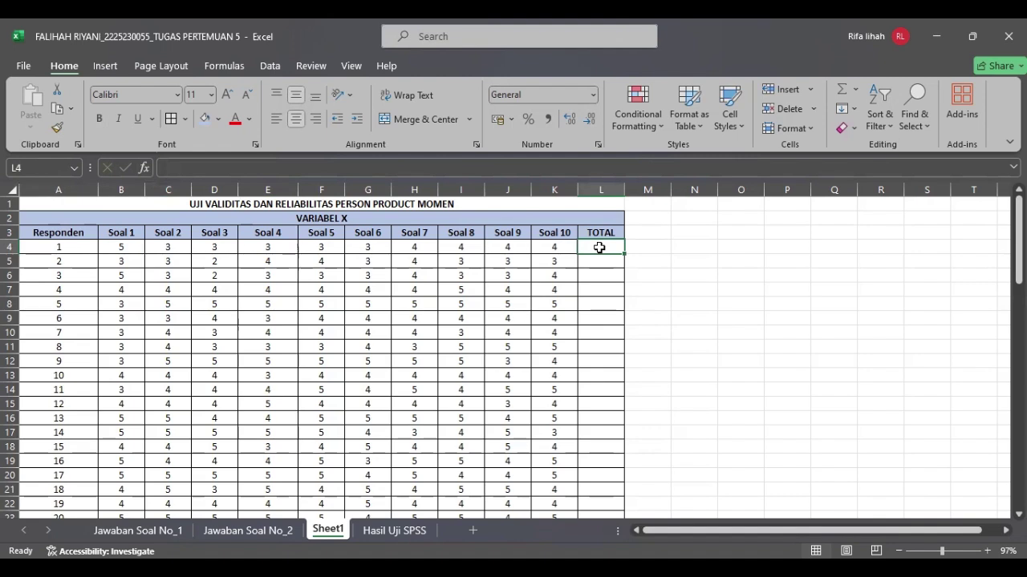
text(= )
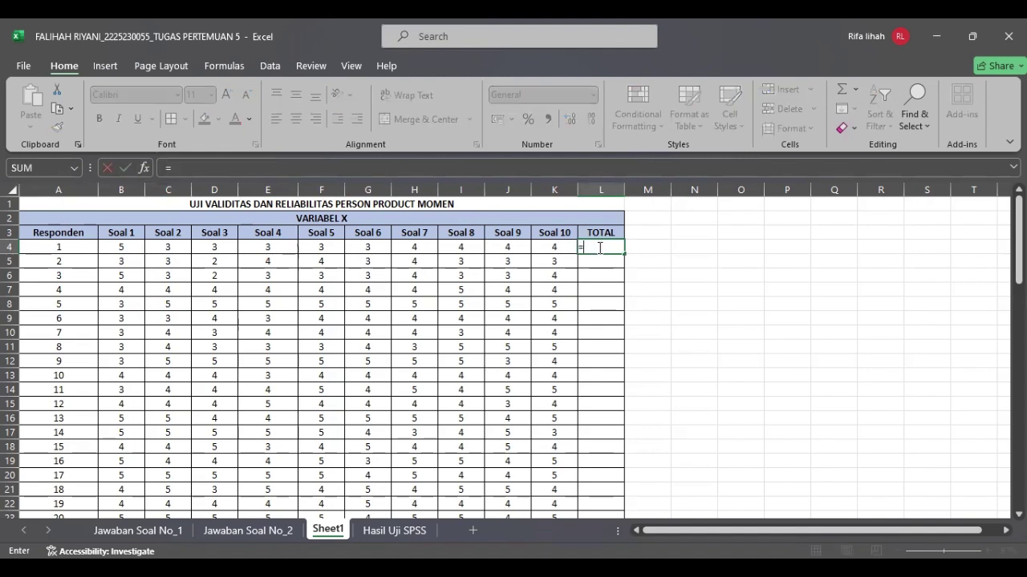
text(SUM()
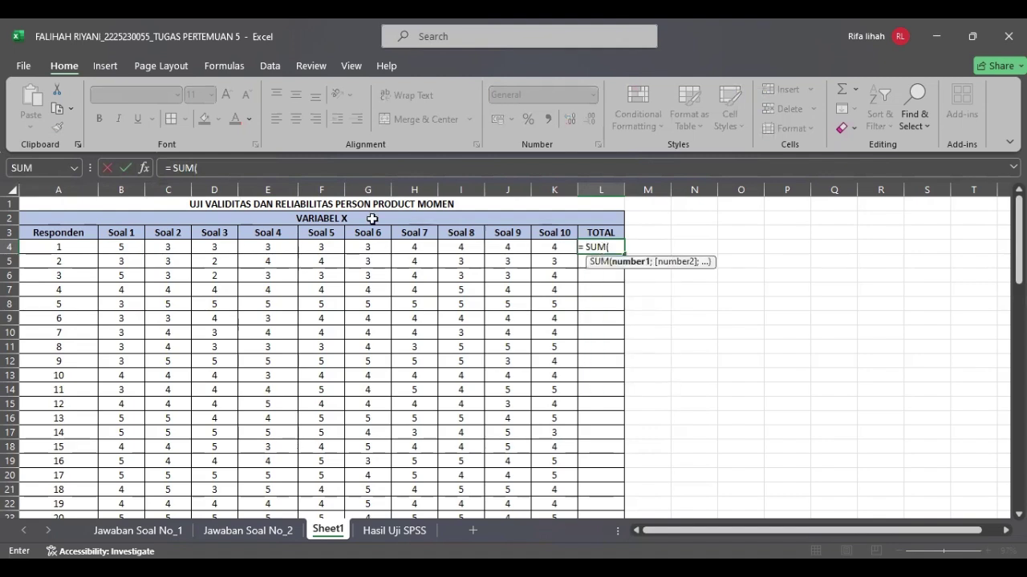
click(120, 247)
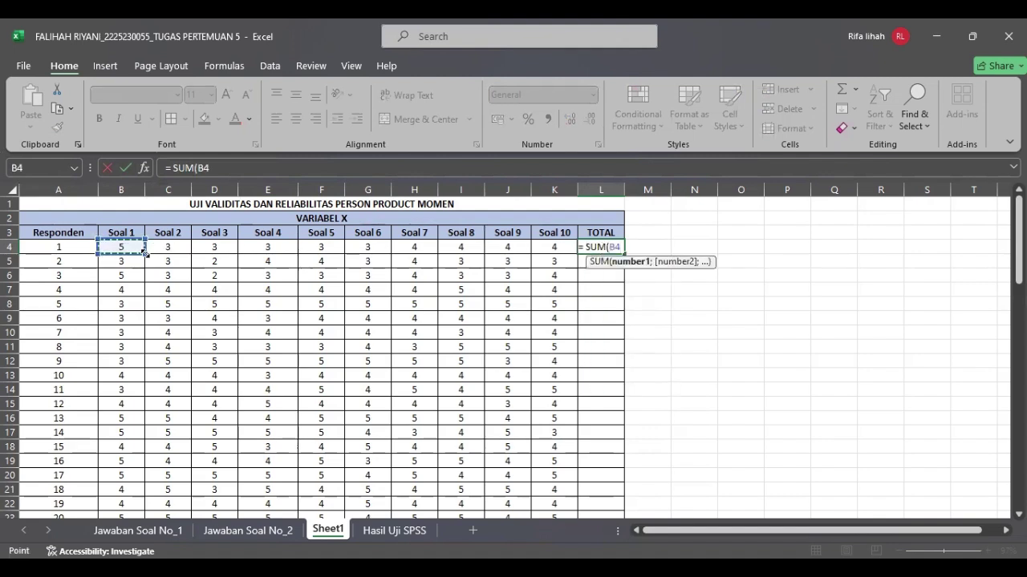
drag(138, 247, 566, 253)
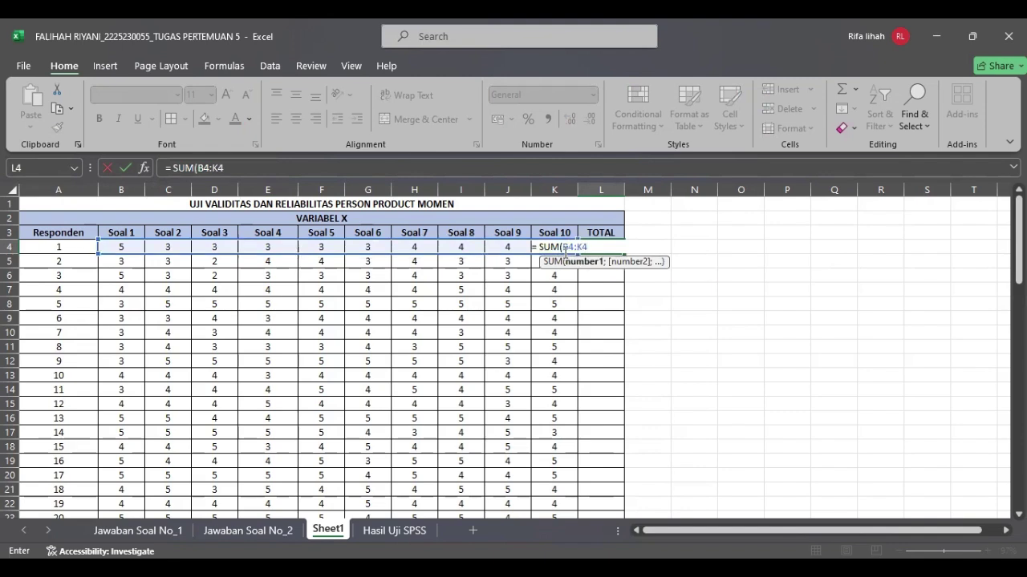
key(Return)
Copy the TOTAL formula from L4 down to L36 for all respondents
click(599, 246)
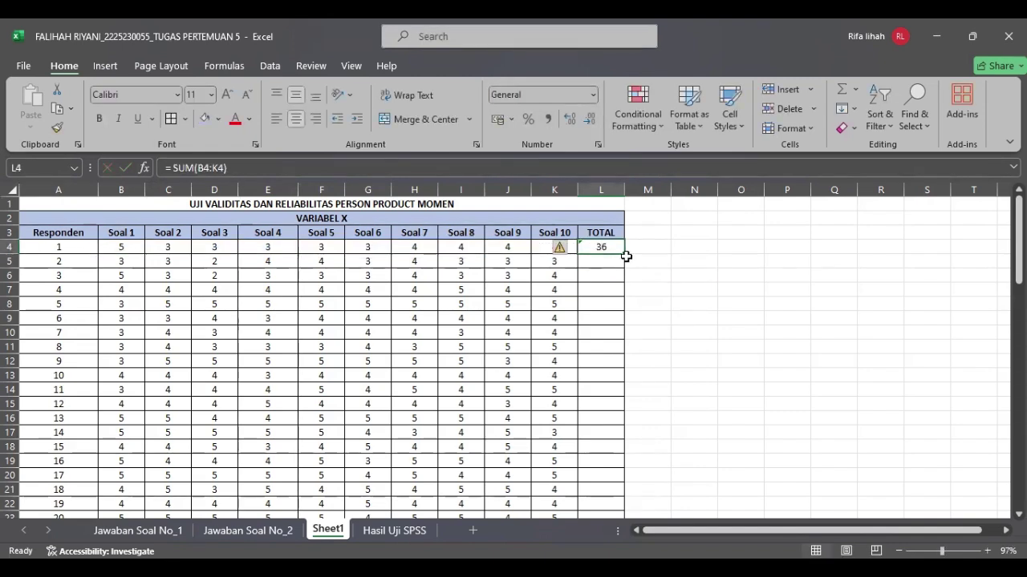
drag(623, 255, 604, 464)
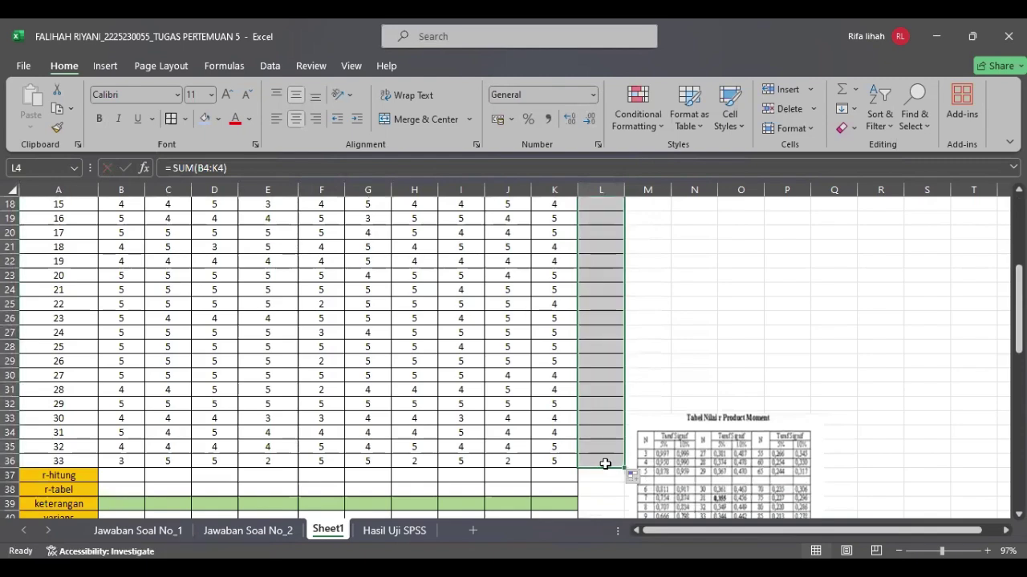
scroll(600, 365, up, 6)
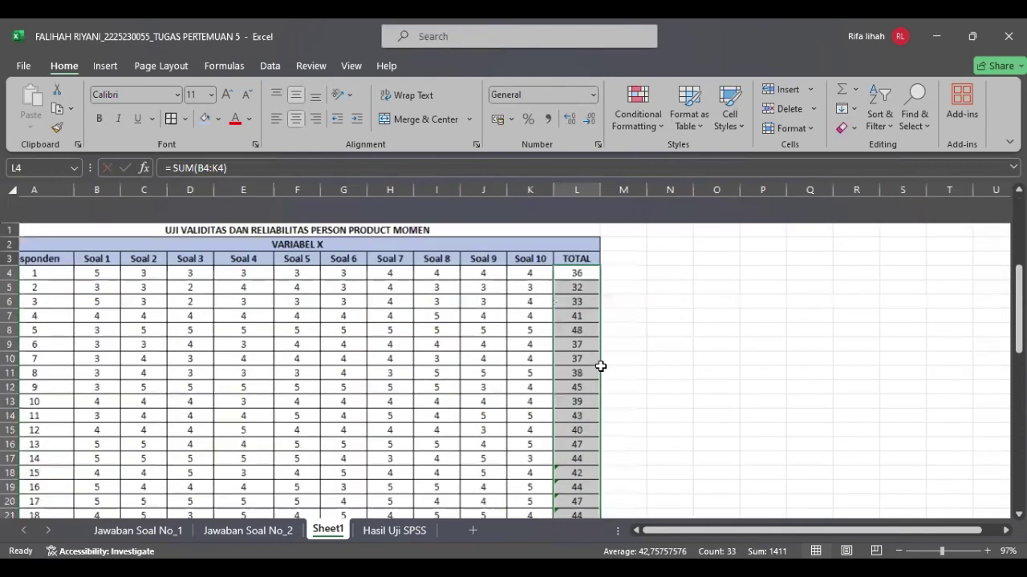
Begin a CORREL formula in r-hitung cell B37 with the Soal 1 scores B4:B36 as the first array
scroll(600, 366, down, 8)
click(130, 389)
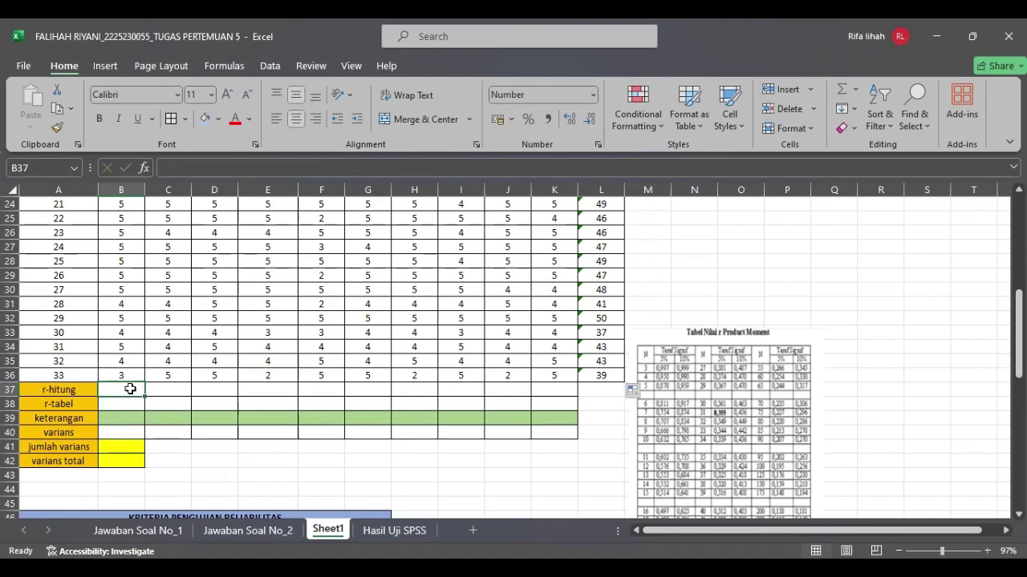
text(=)
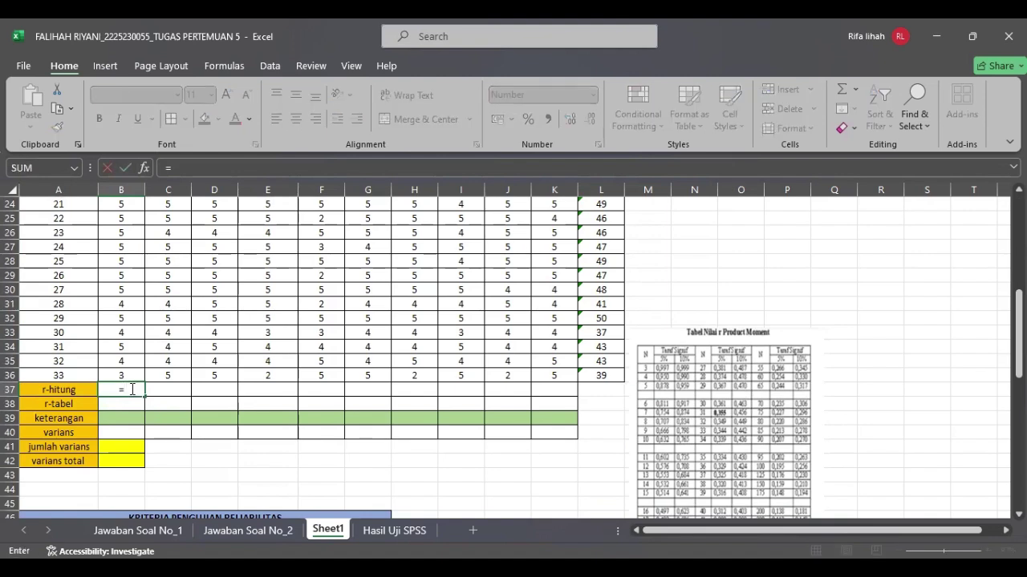
text( Co)
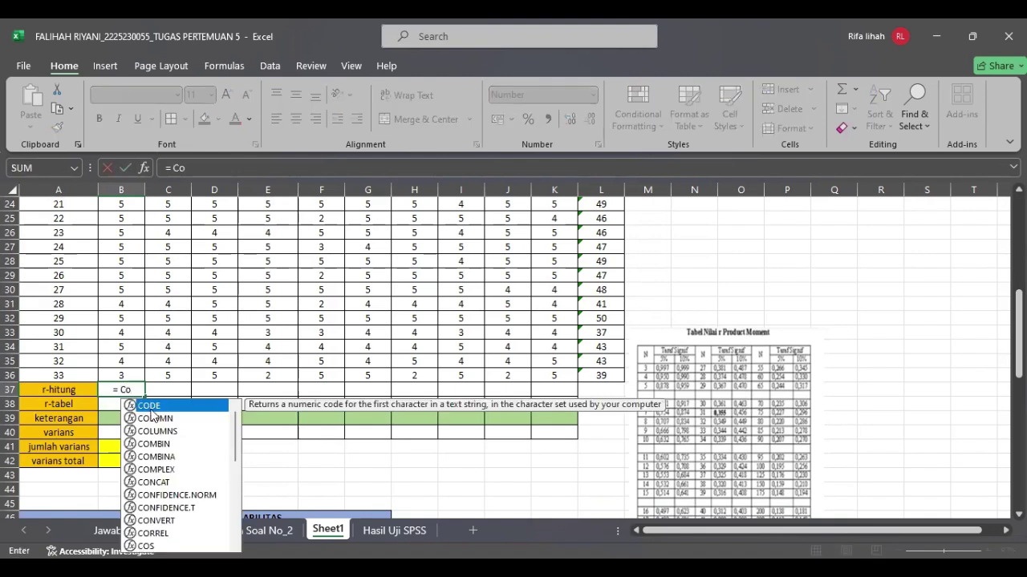
text(R)
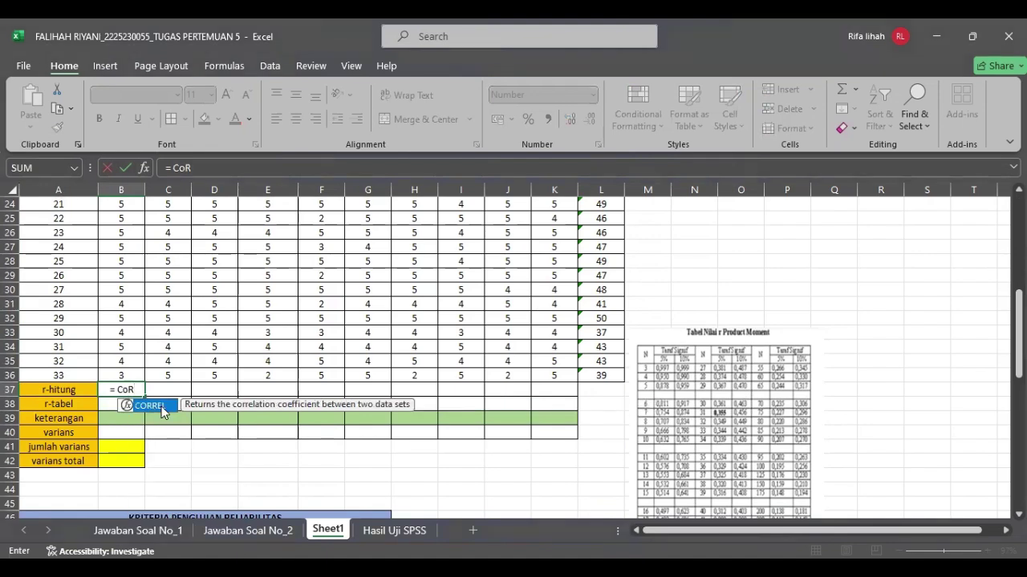
double_click(160, 408)
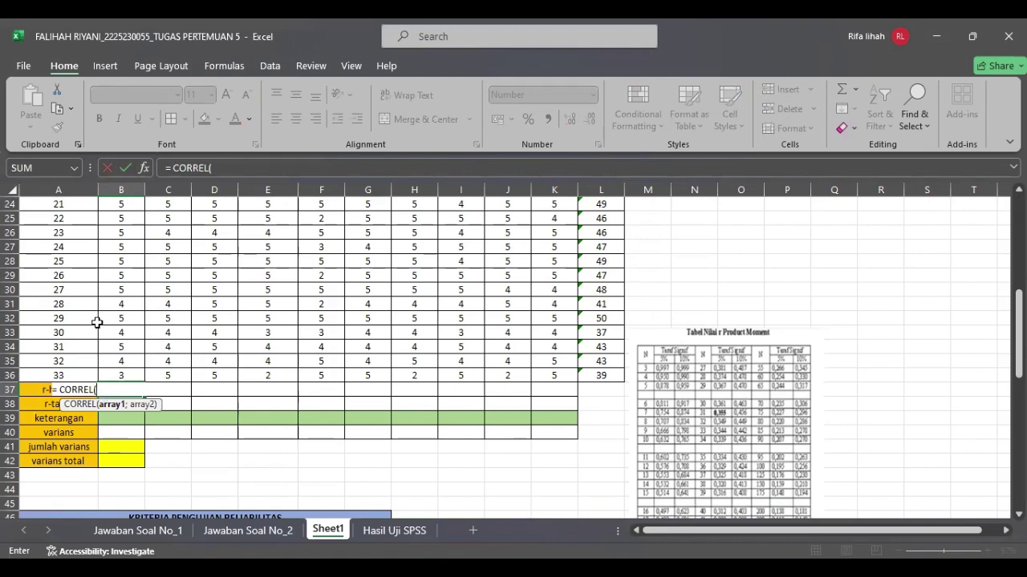
scroll(104, 323, up, 8)
scroll(113, 288, down, 1)
click(135, 248)
drag(143, 252, 141, 434)
Add the TOTAL scores L4:L36 as the second array of the CORREL formula and close its parenthesis
text(;)
scroll(578, 382, up, 3)
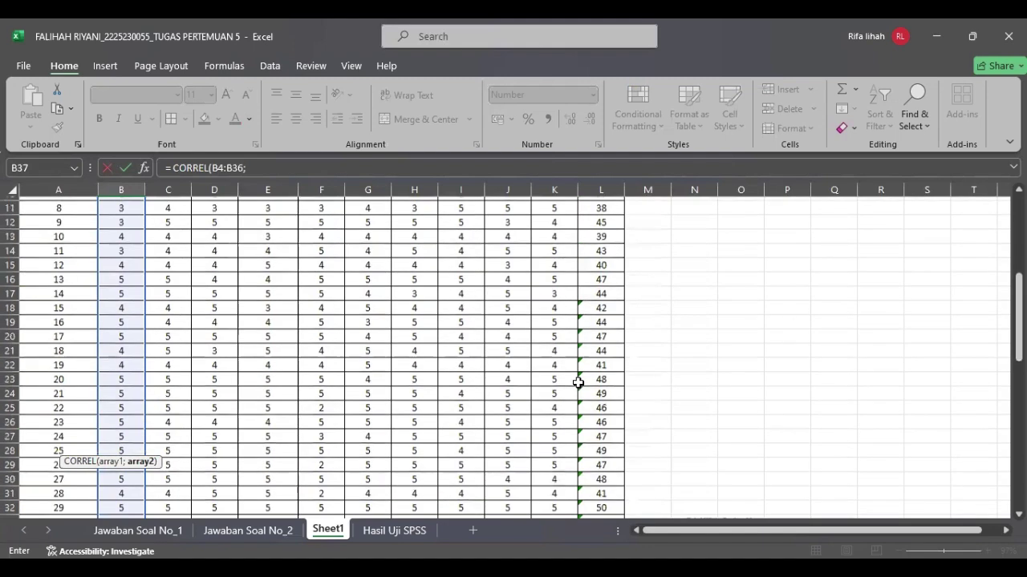
scroll(578, 382, up, 4)
click(606, 248)
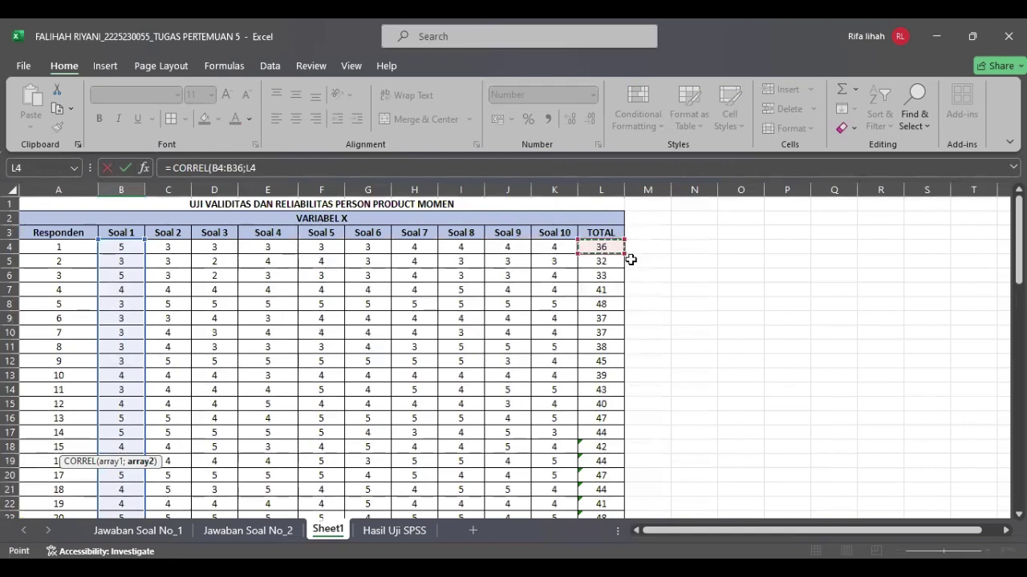
drag(602, 249, 597, 374)
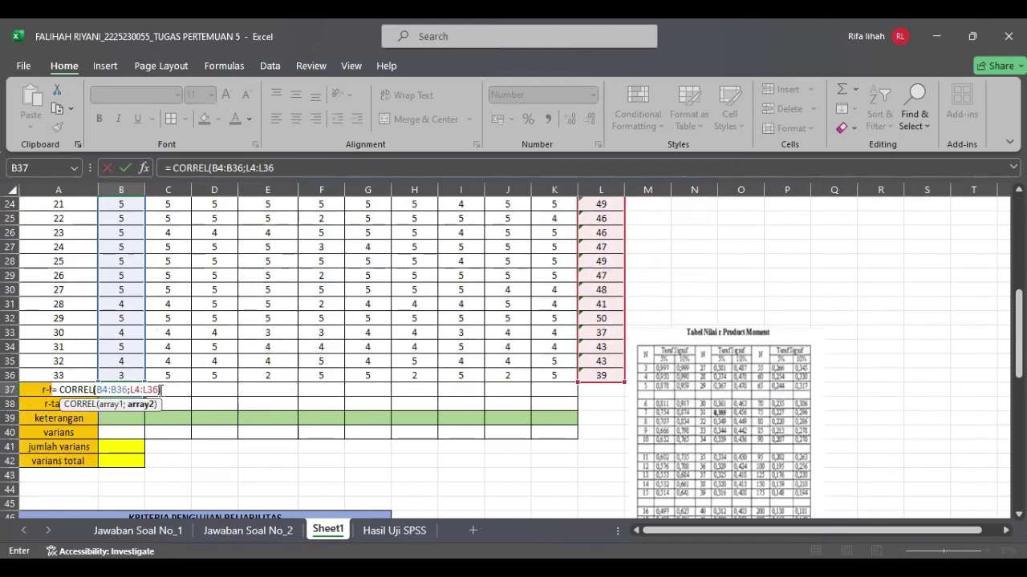
text())
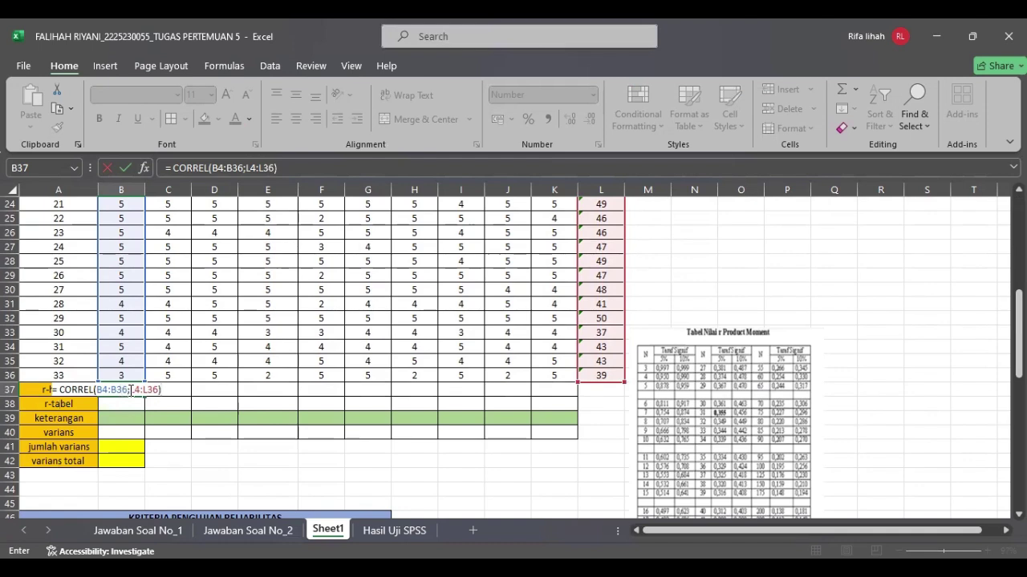
Make the second CORREL array absolute as $L$4:$L$36 and copy the r-hitung formula from B37 across to K37
click(130, 390)
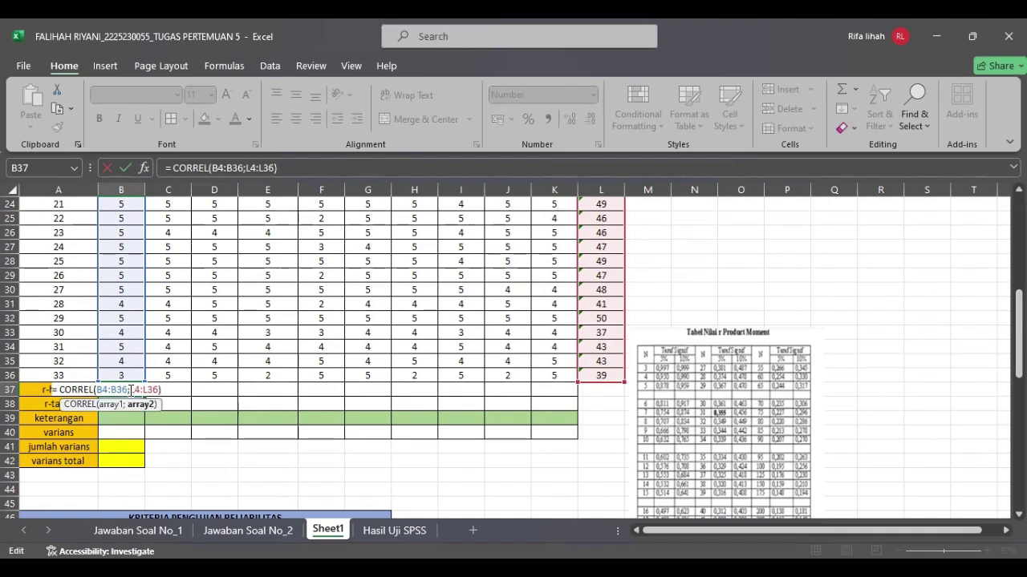
text($)
click(142, 391)
text($)
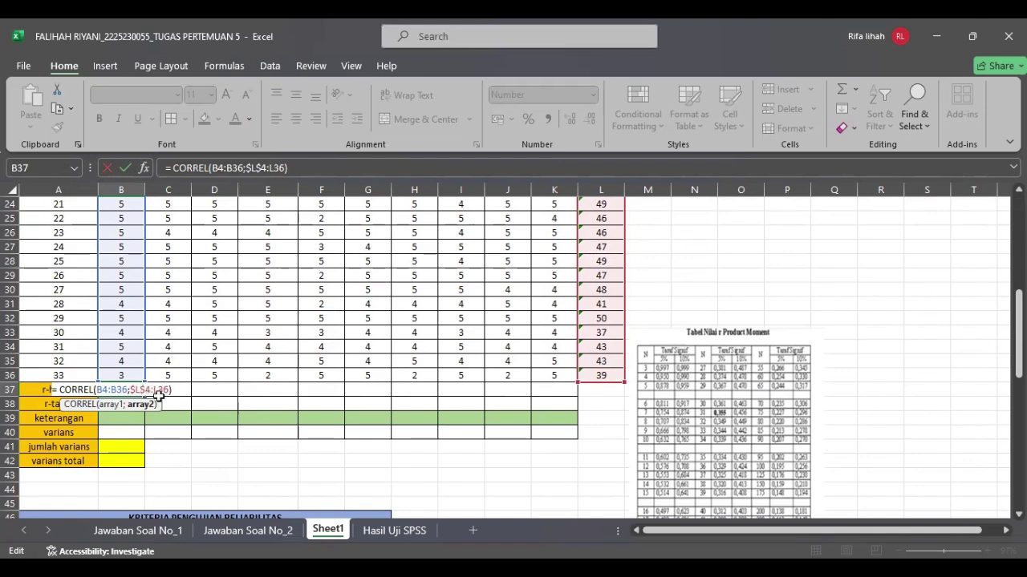
click(154, 390)
text($)
click(162, 390)
text($L$)
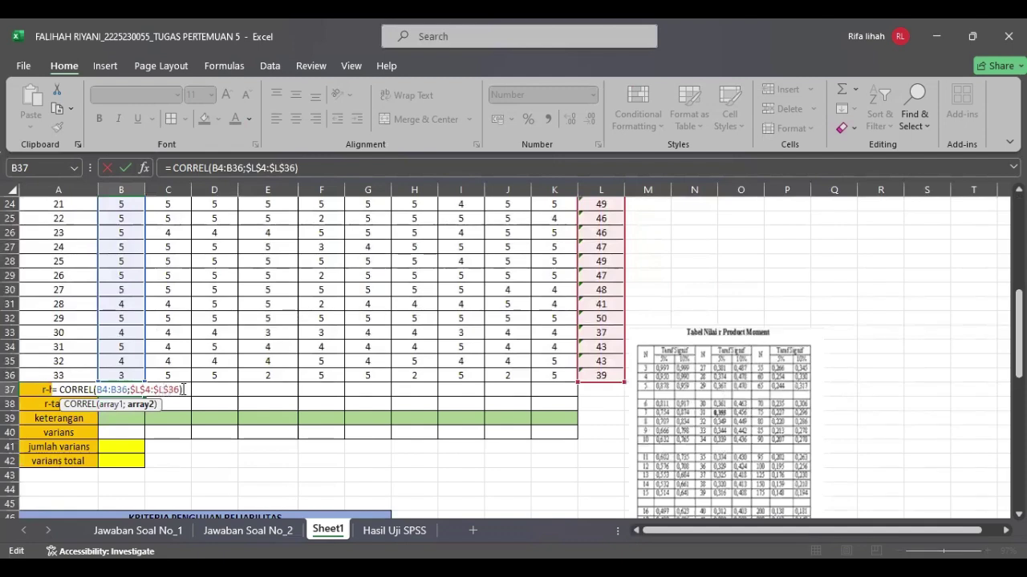
click(183, 390)
key(Return)
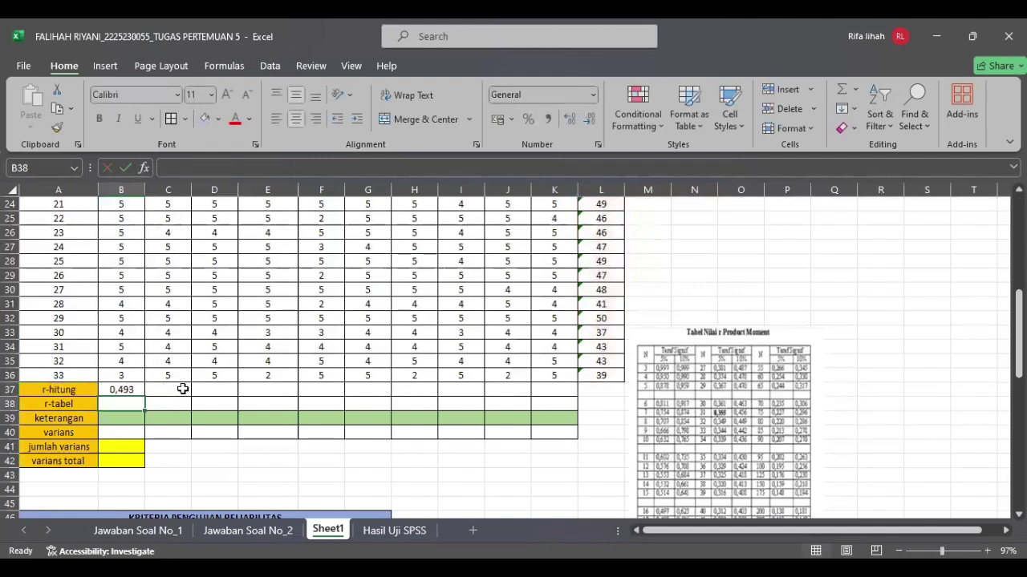
click(132, 390)
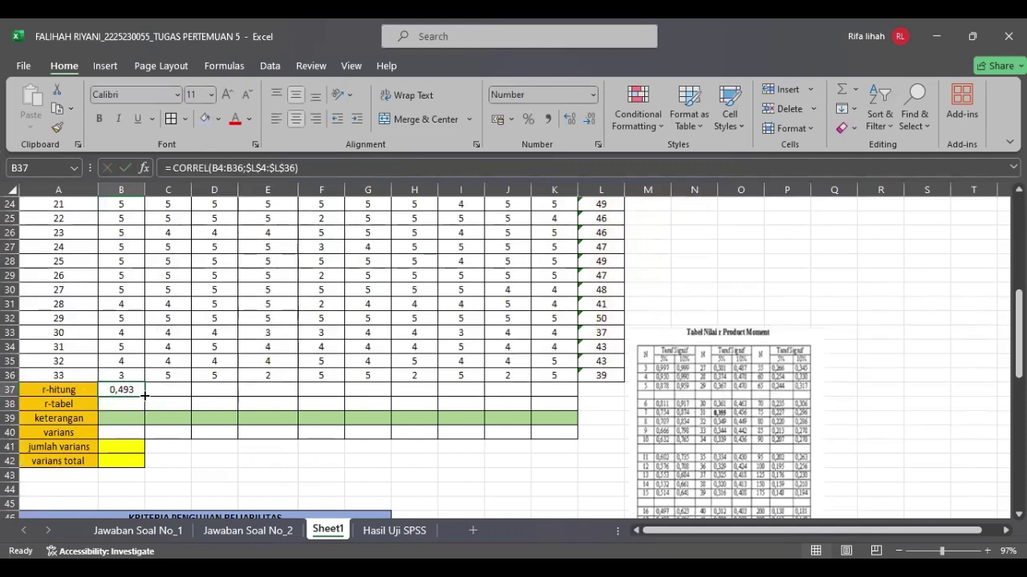
drag(145, 395, 570, 397)
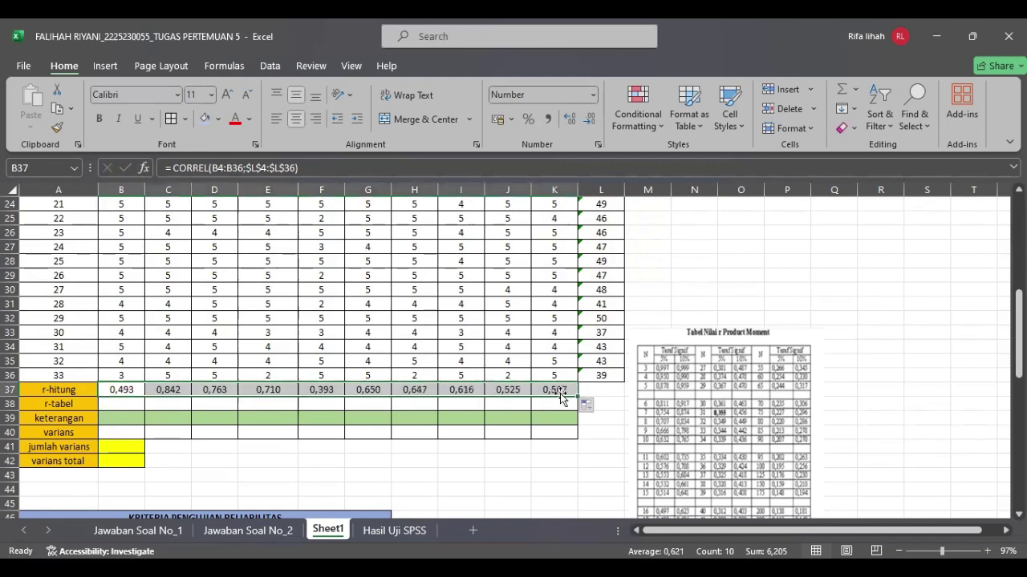
Look up the 5% value for N = 33 in the r table, enter 0,344 in r-tabel cell B38 and copy it across to K38
click(128, 404)
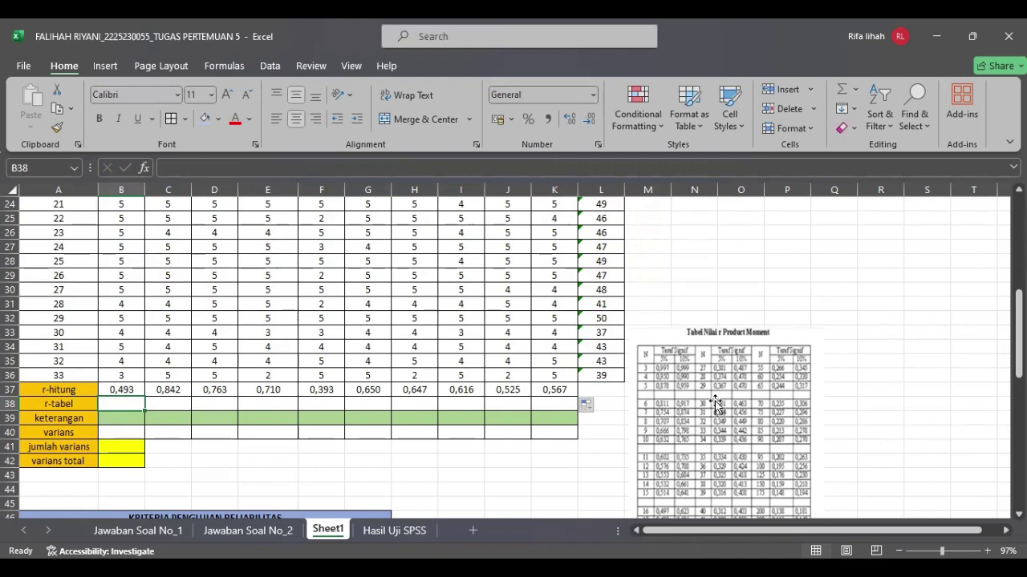
scroll(711, 404, up, 3)
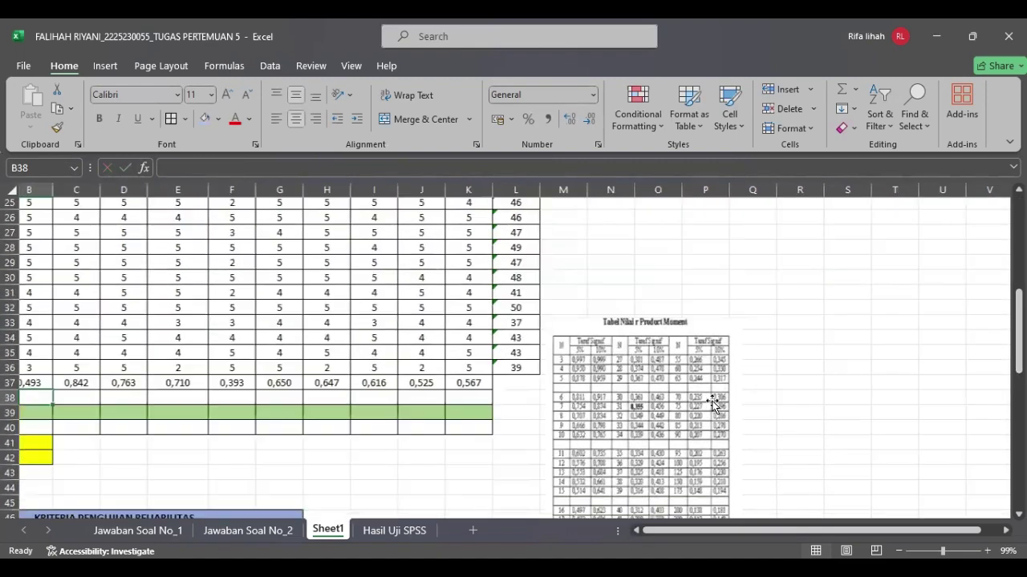
scroll(711, 403, up, 1)
scroll(709, 397, down, 2)
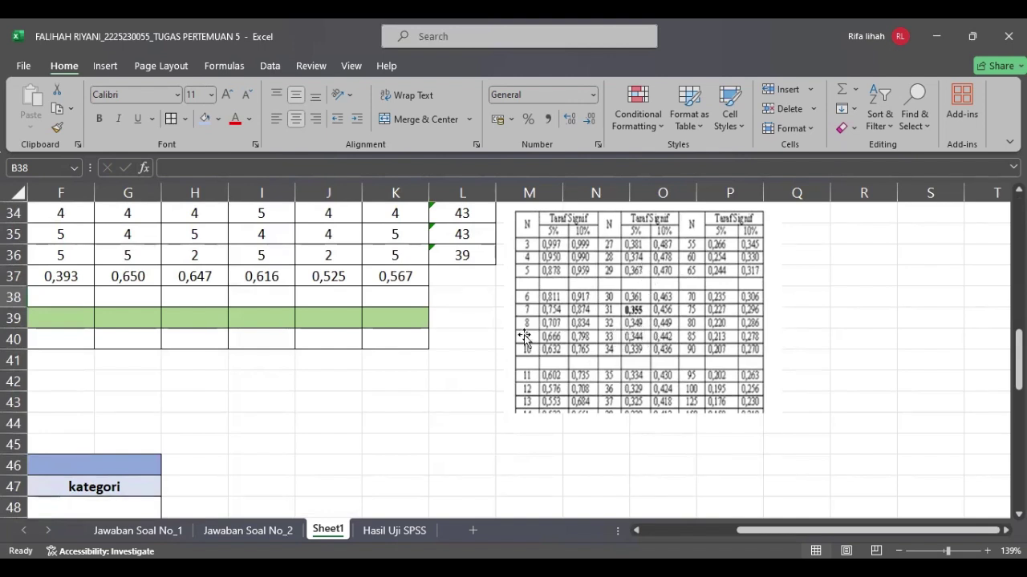
scroll(485, 328, left, 3)
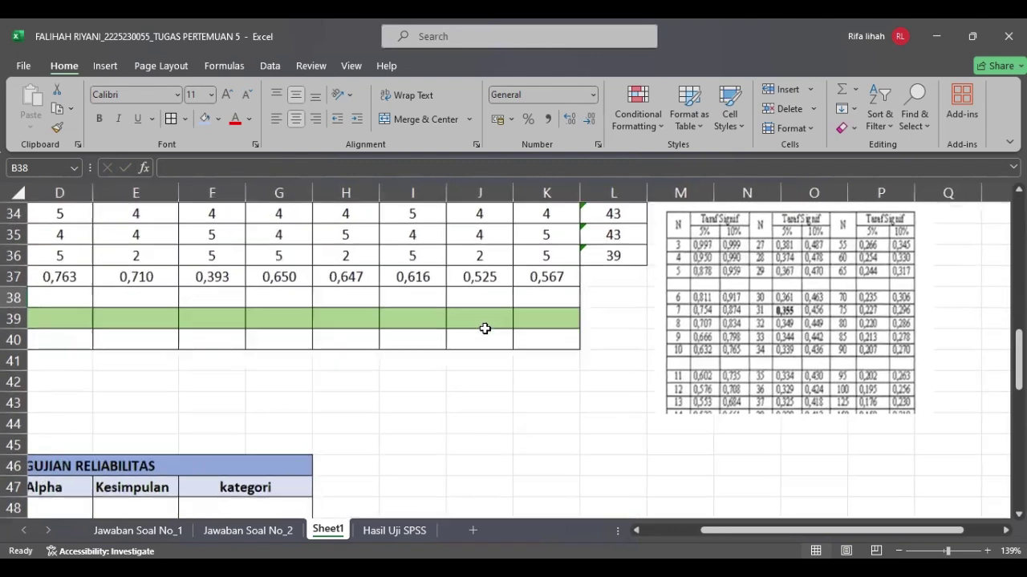
scroll(484, 328, left, 1)
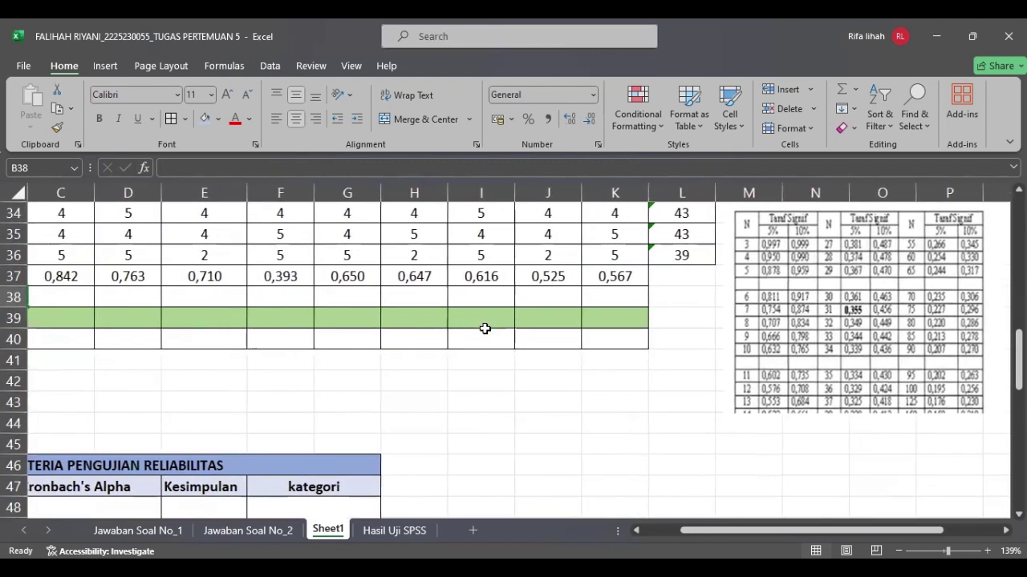
scroll(485, 328, left, 5)
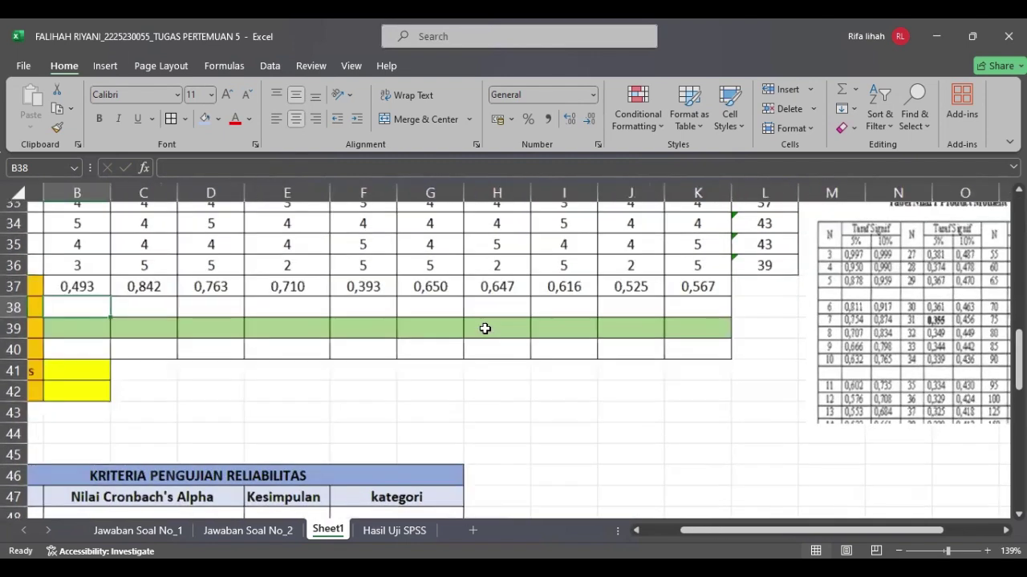
scroll(232, 342, up, 1)
text(0)
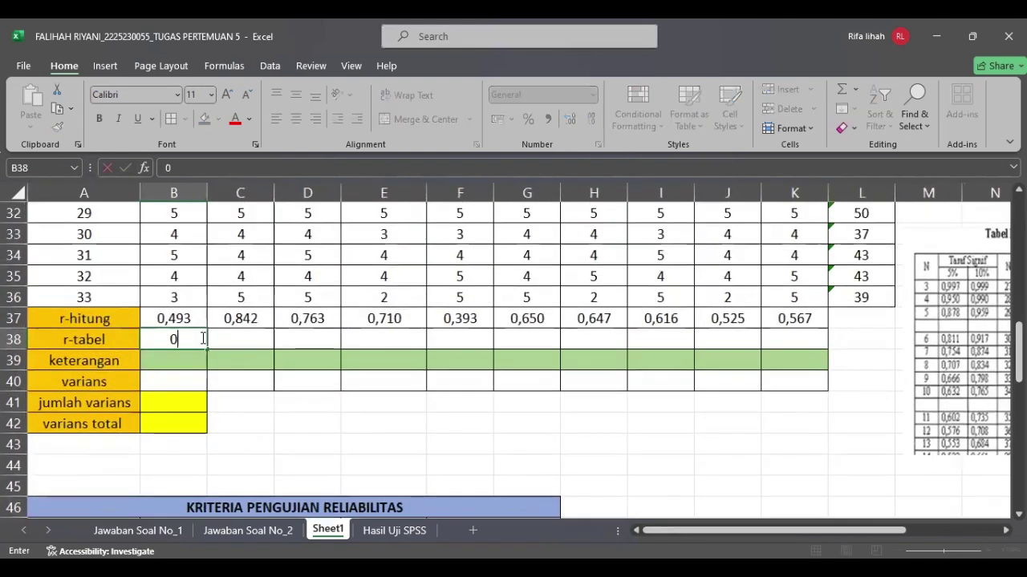
text(,344)
drag(206, 350, 810, 340)
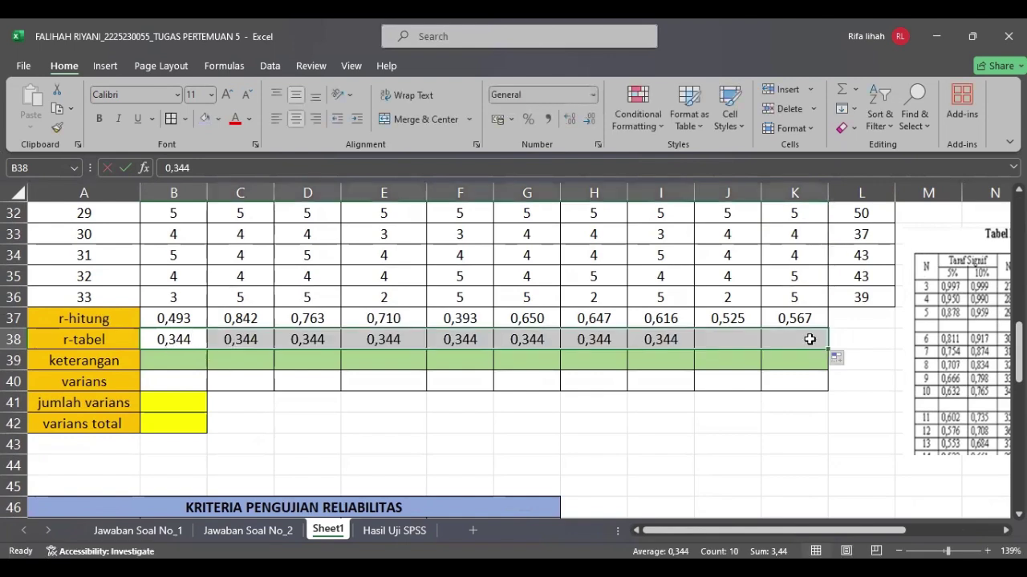
Compare the r-hitung value in B37 with the r-tabel value in B38 for Soal 1
click(169, 366)
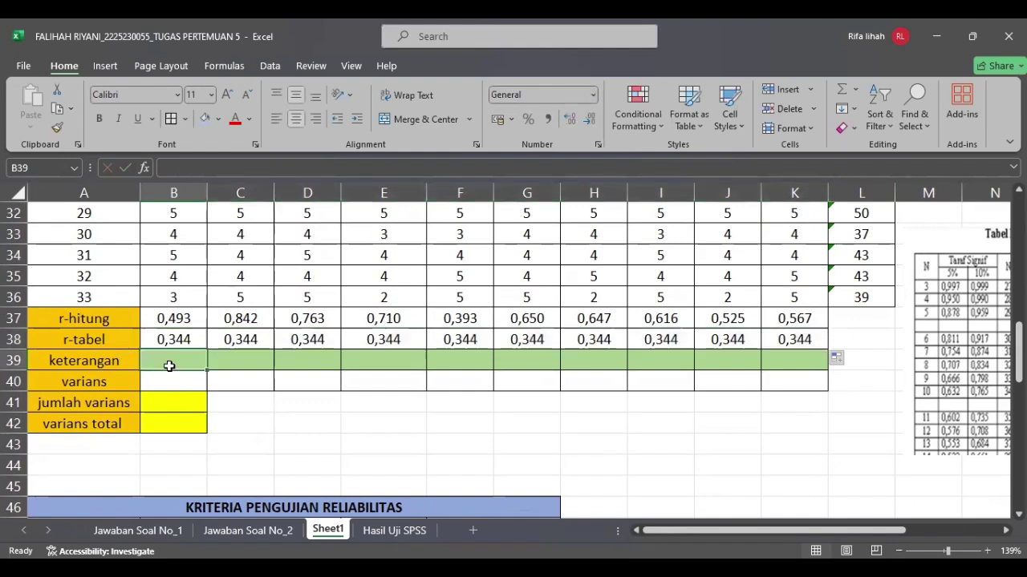
scroll(185, 365, up, 1)
scroll(185, 365, down, 1)
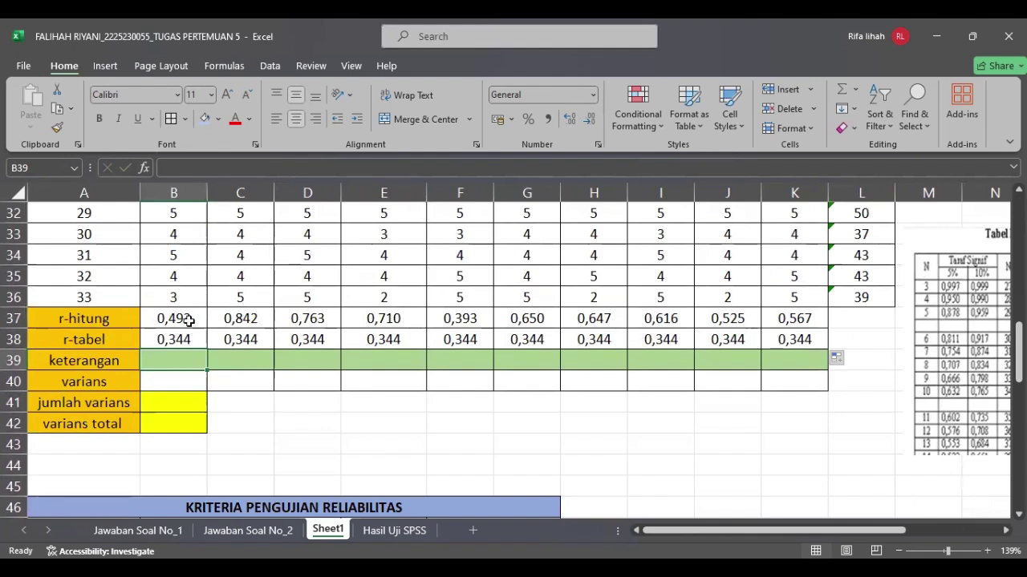
click(187, 320)
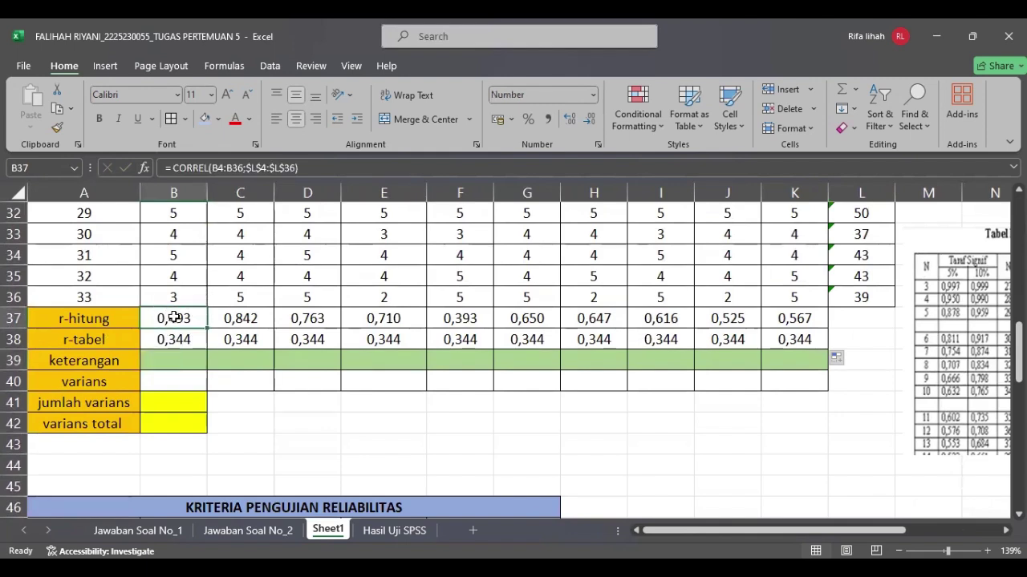
click(194, 335)
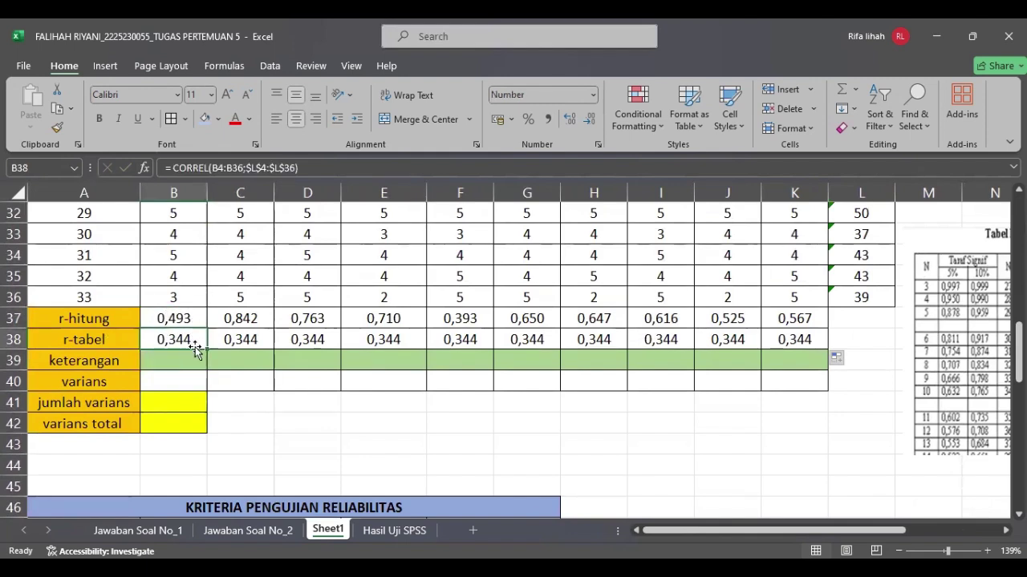
click(191, 362)
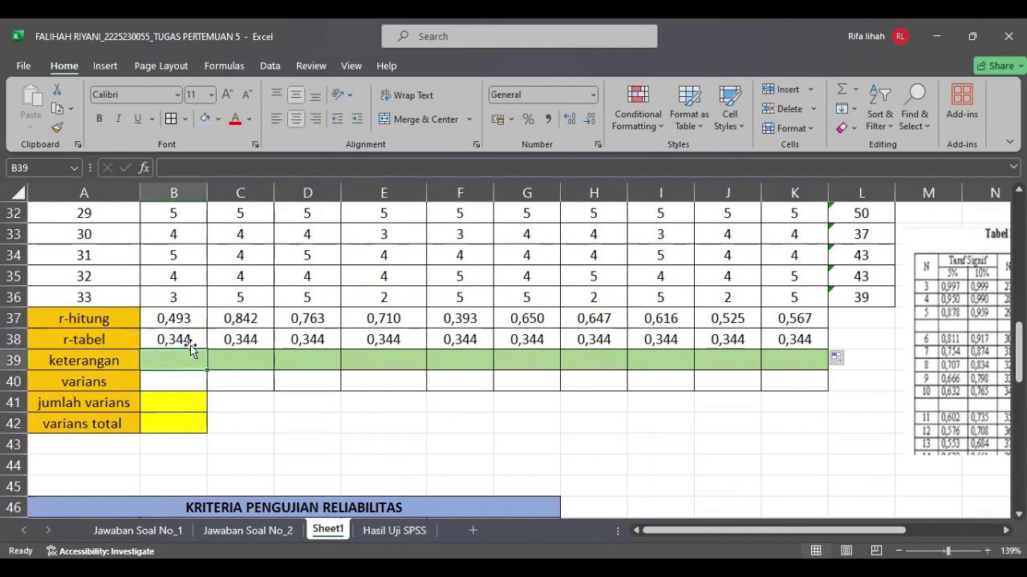
click(193, 318)
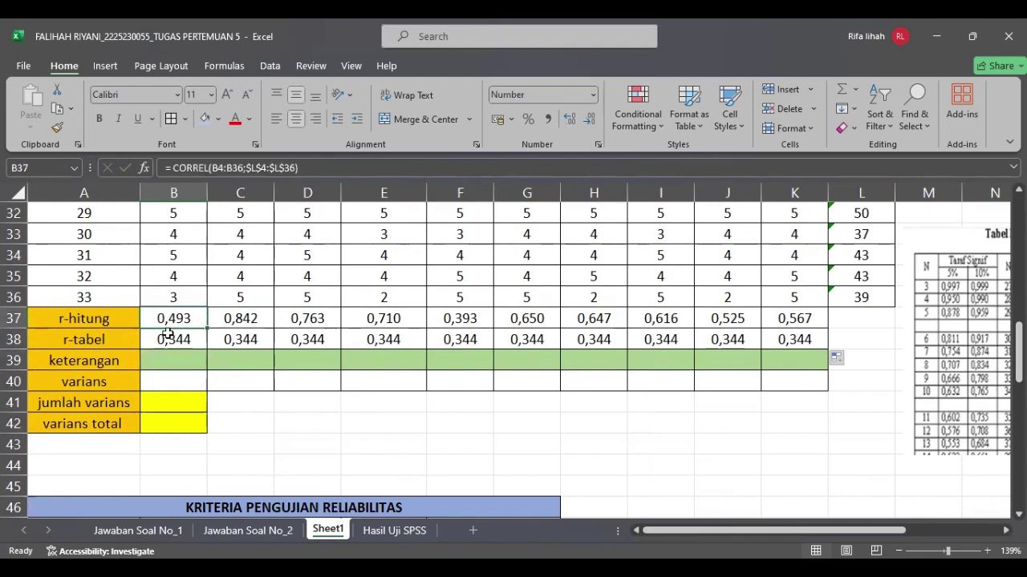
click(167, 339)
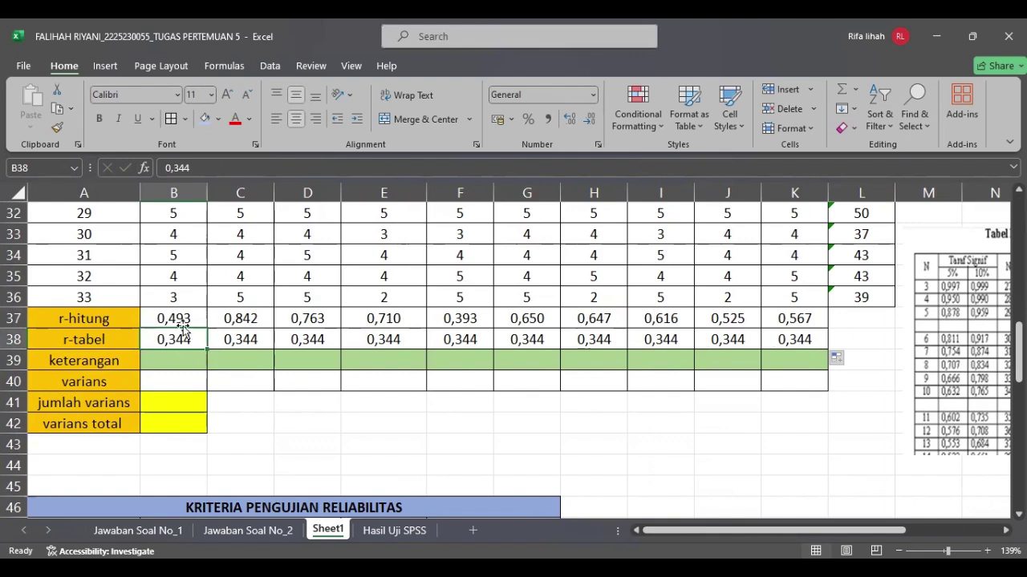
Begin an IF formula in keterangan cell B39 that tests whether r-hitung is at least r-tabel, B37>=B38
click(185, 363)
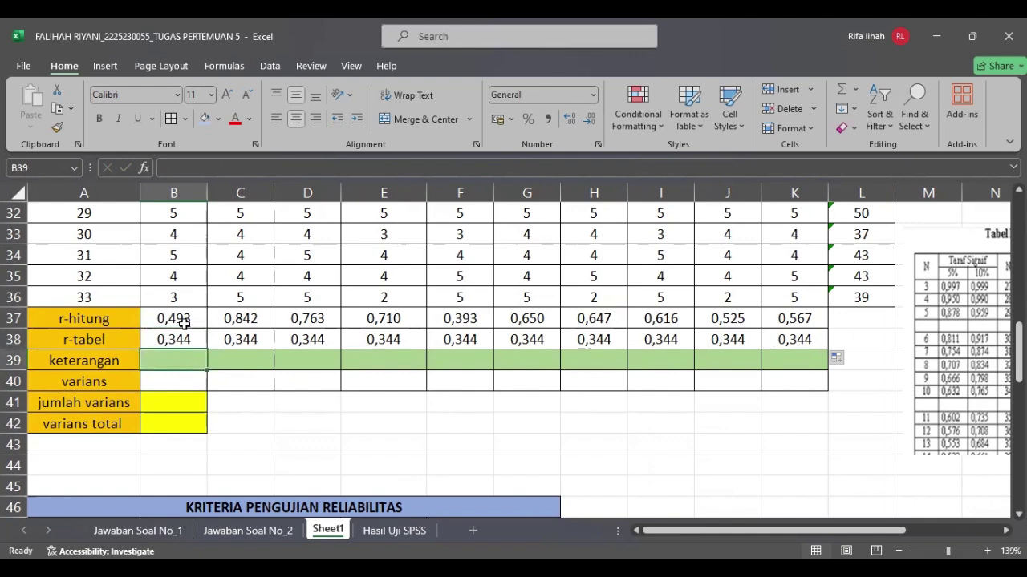
text(=)
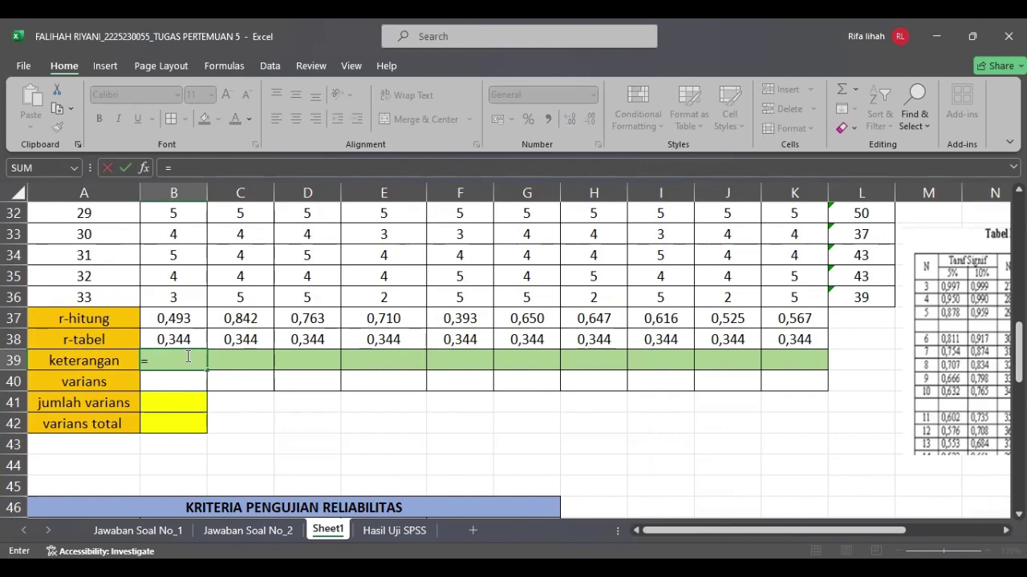
text(IF)
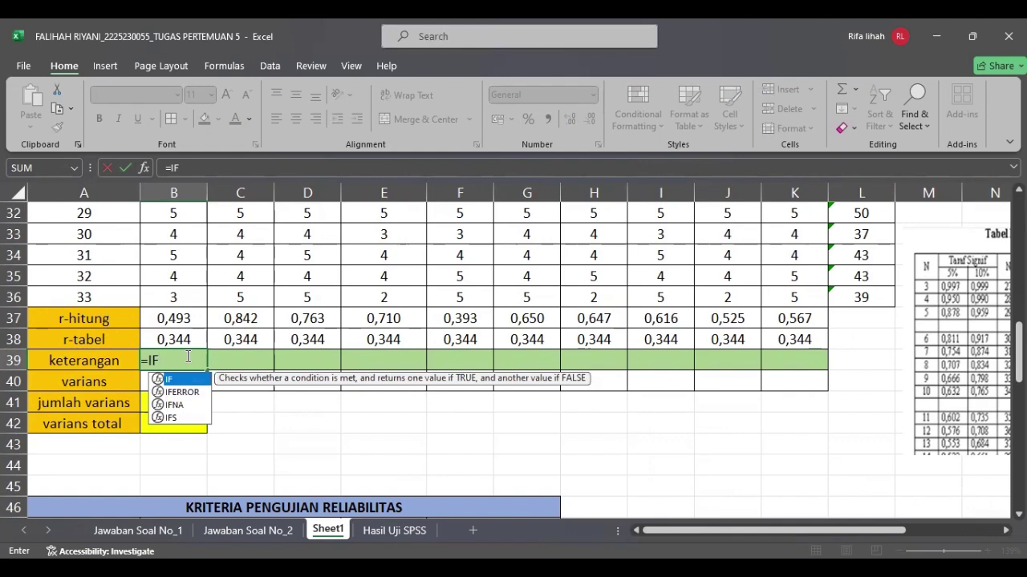
text(()
click(190, 319)
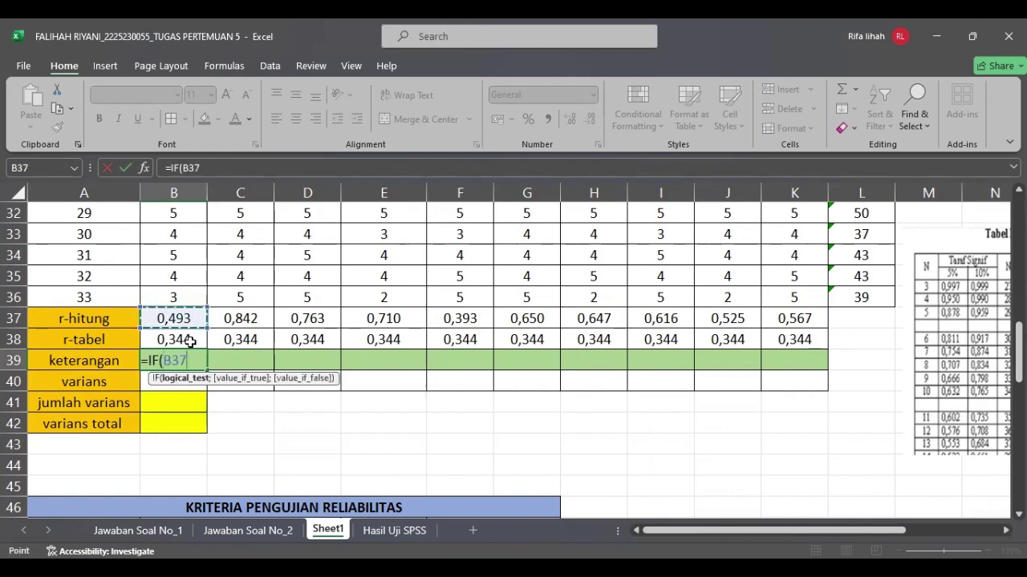
text(>=)
click(190, 341)
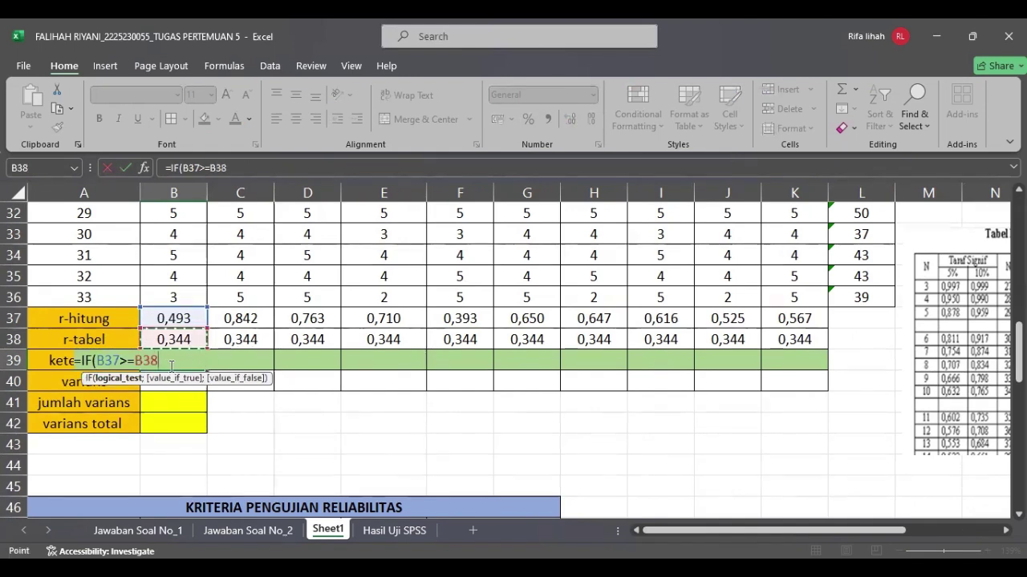
Complete the IF formula with "V" if true and "TV" if false, and copy it from B39 across to K39
text(;"V)
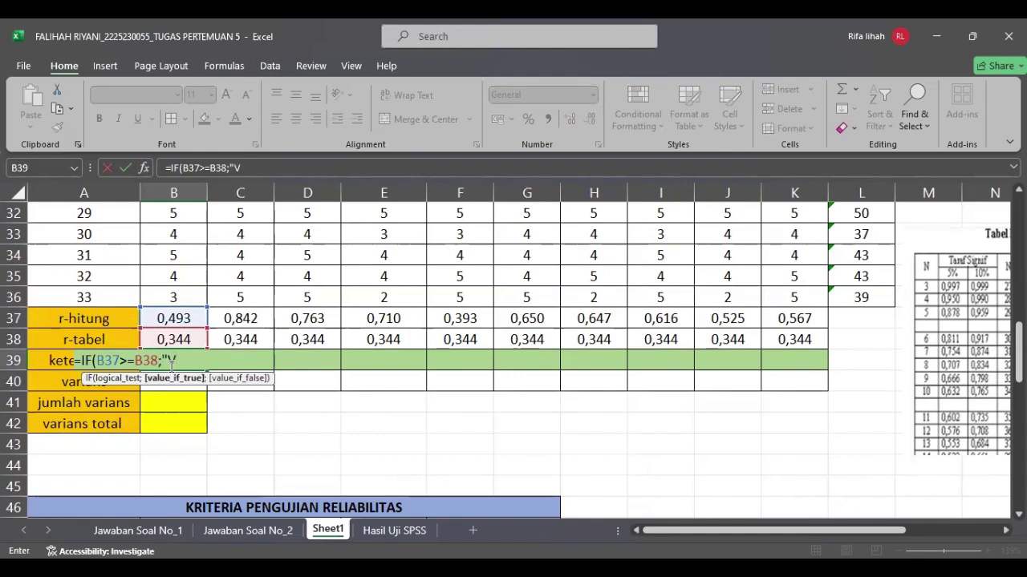
text(";)
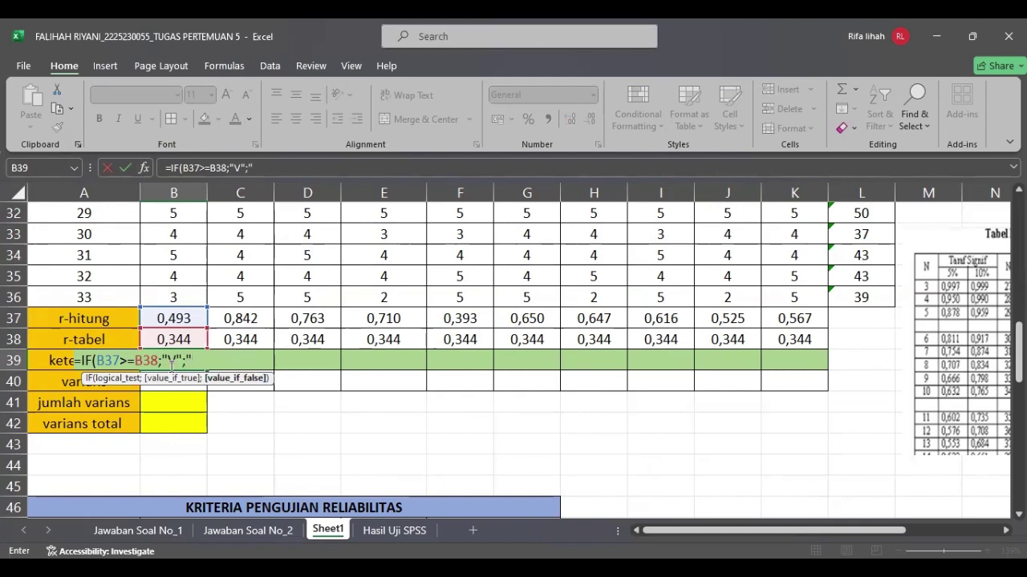
text("TV"))
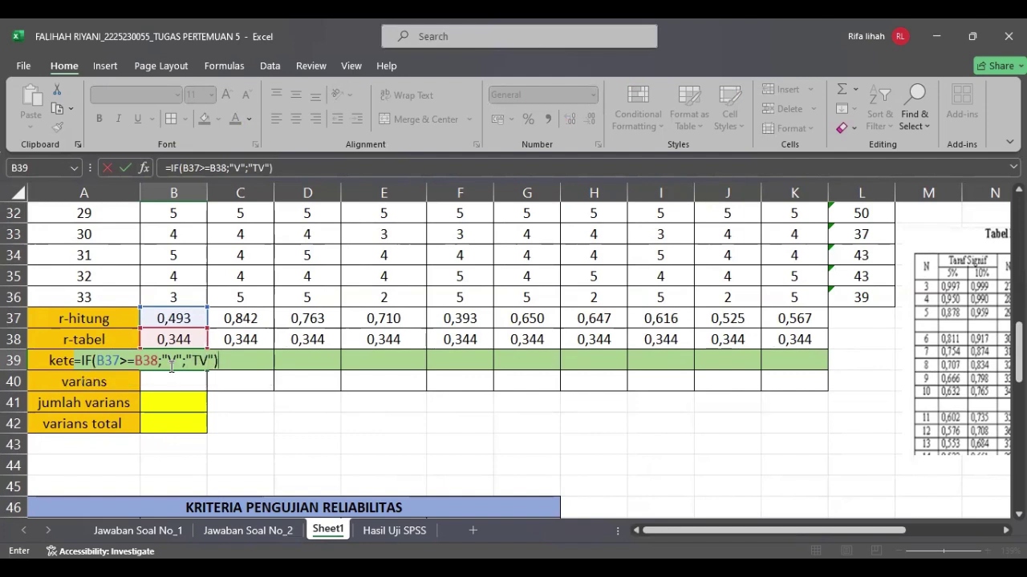
click(172, 365)
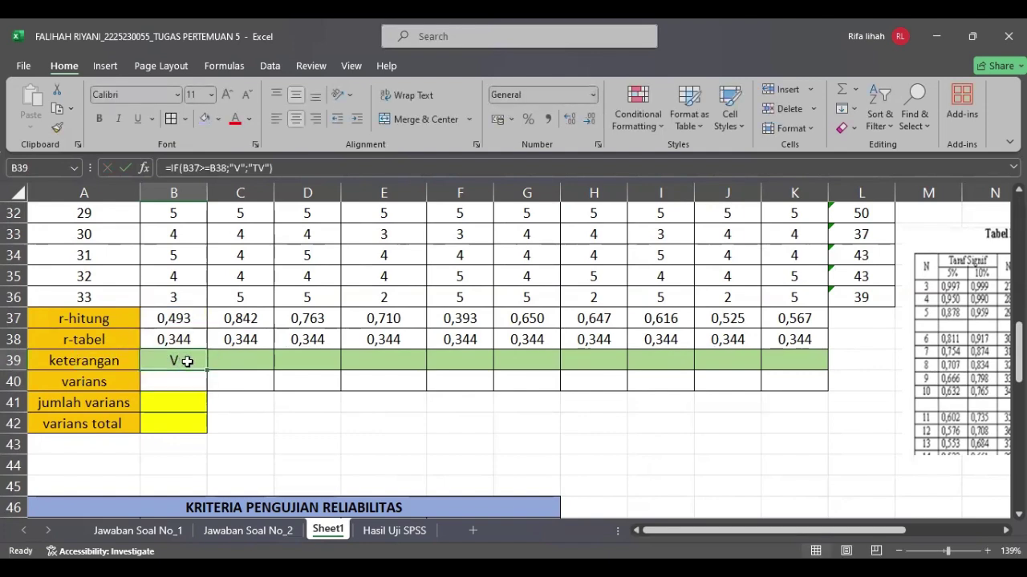
drag(207, 368, 818, 360)
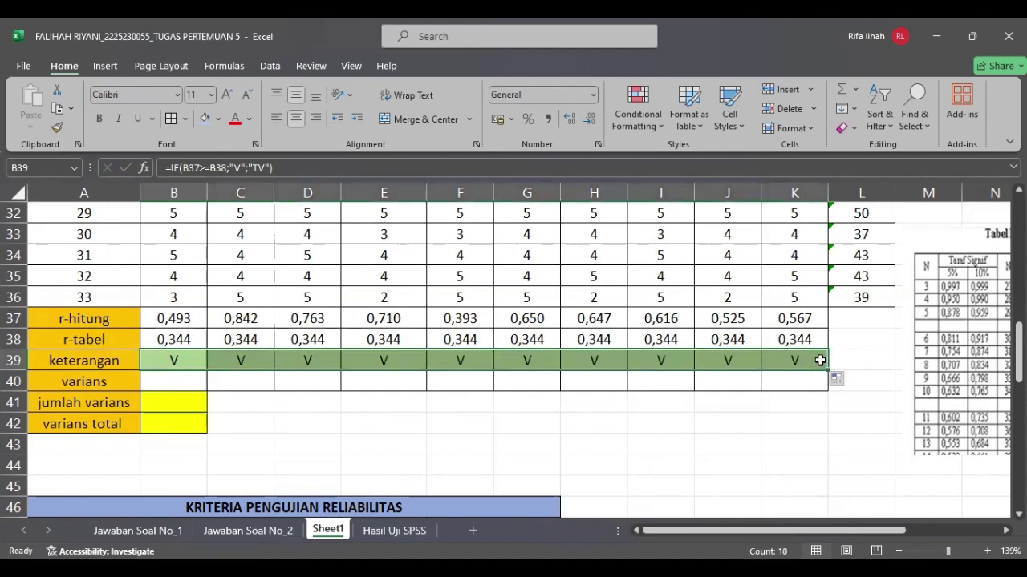
Calculate the Soal 1 variance in varians cell B40 with =VAR(B4:B36) and copy it across to K40
click(183, 383)
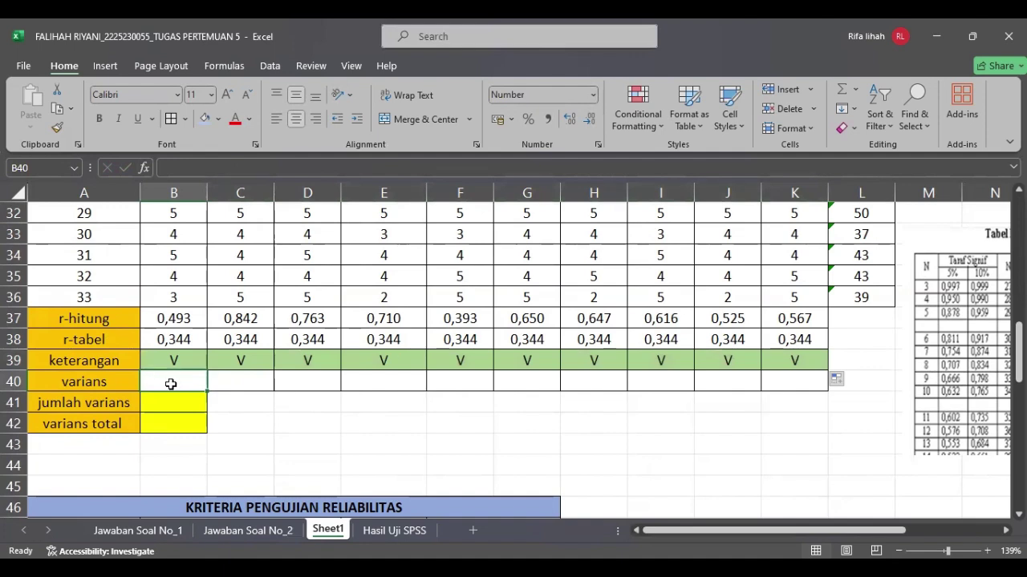
text(=)
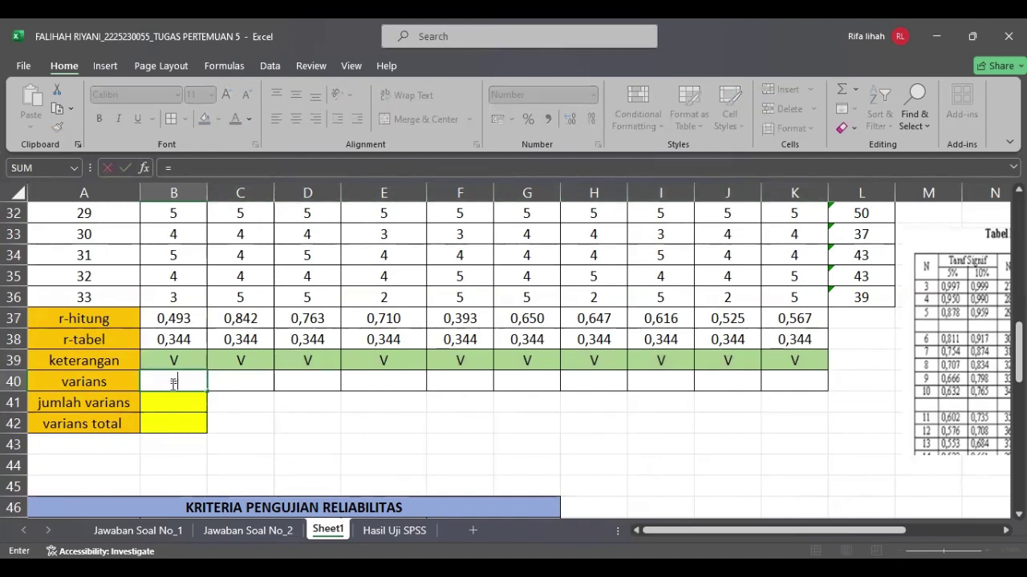
text(V)
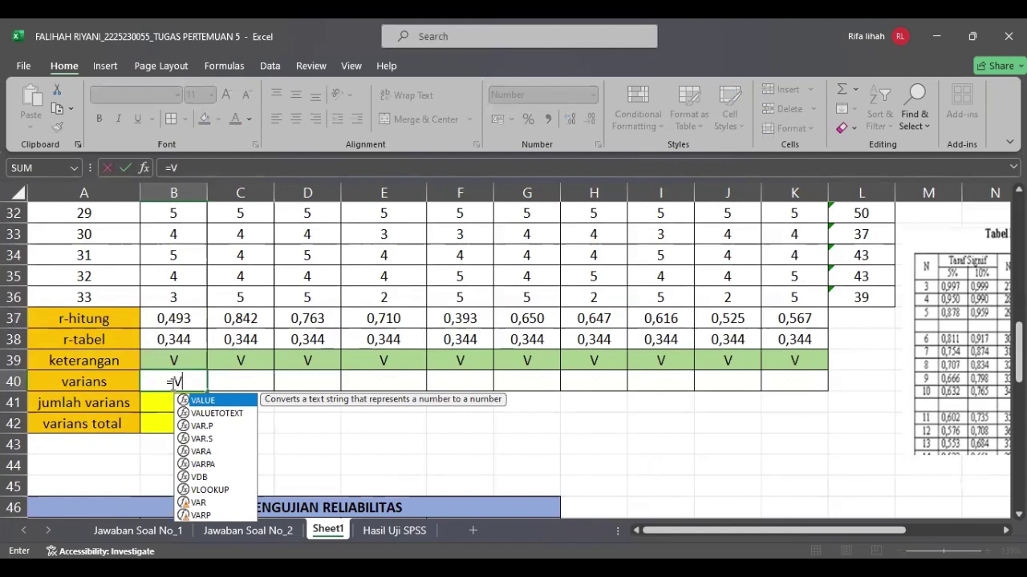
text(AR()
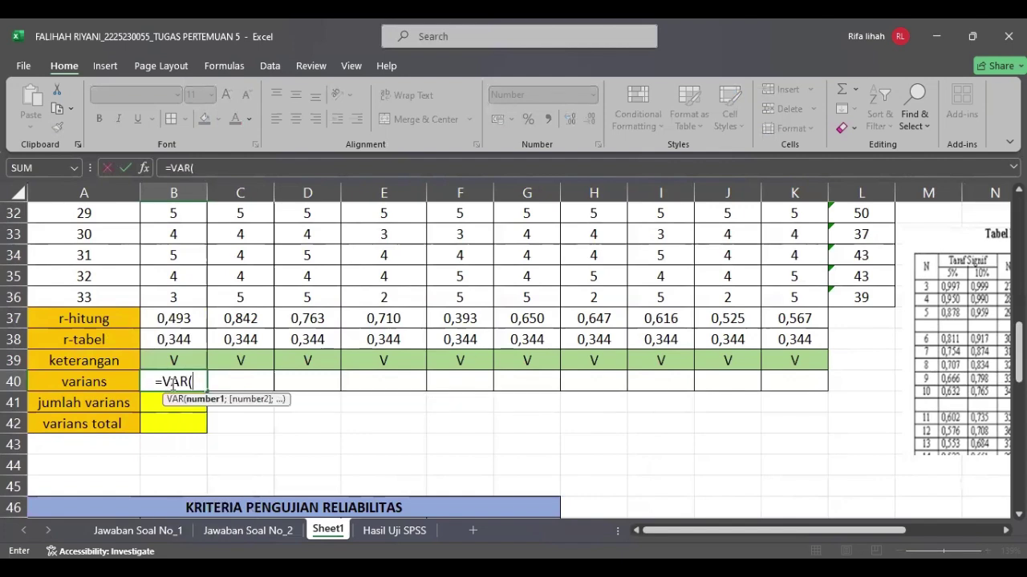
scroll(173, 383, up, 10)
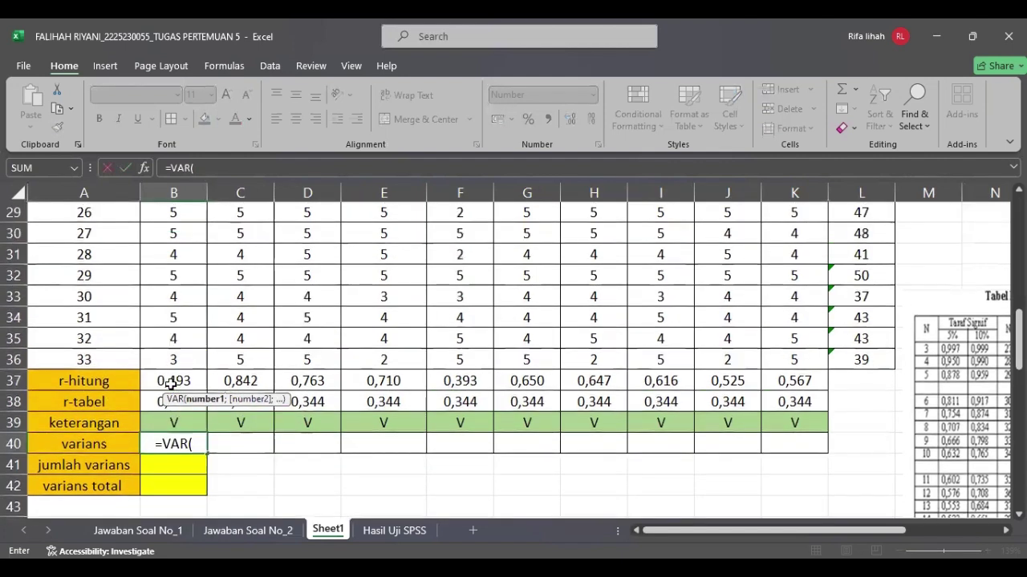
click(175, 273)
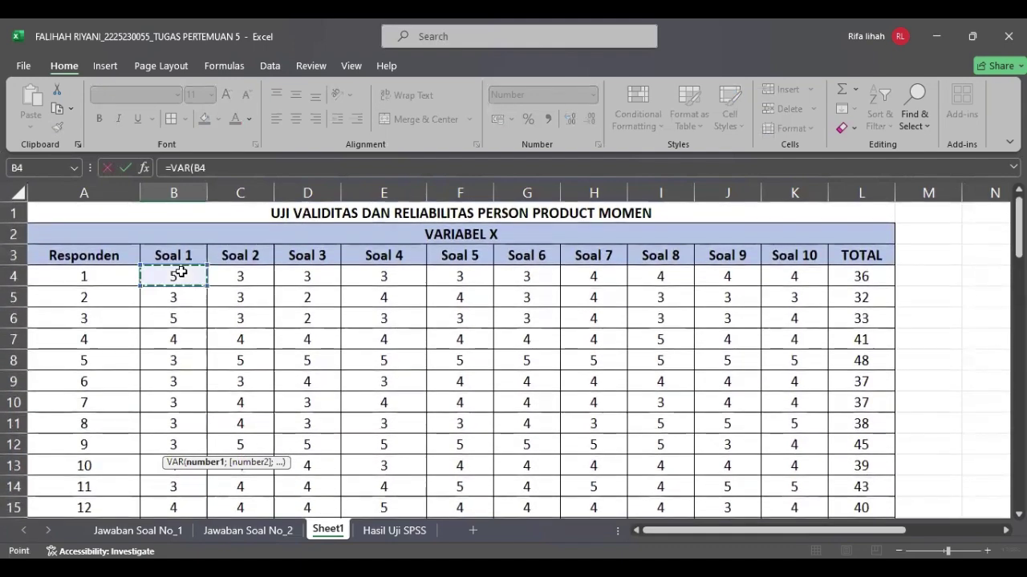
drag(206, 284, 202, 442)
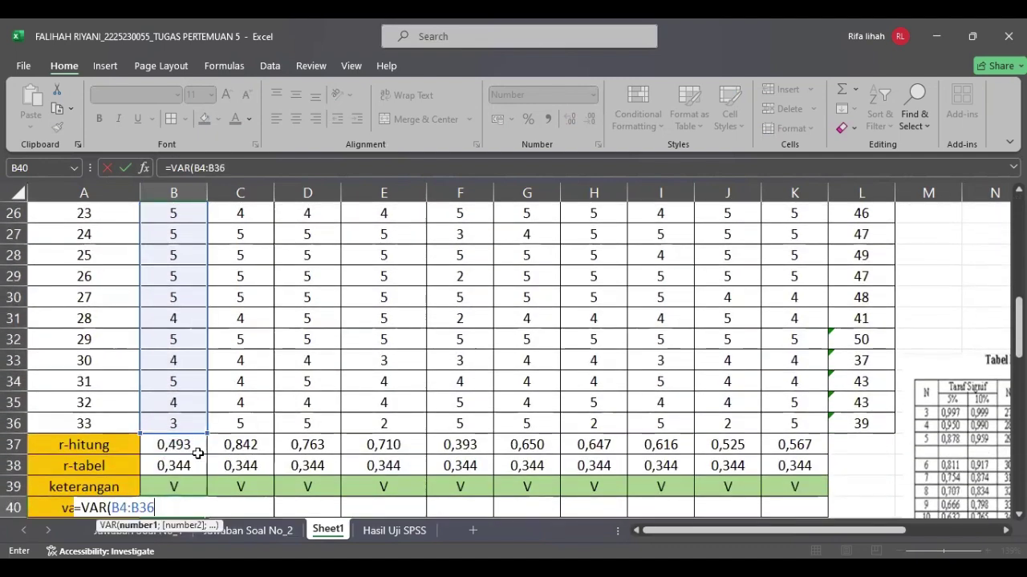
scroll(196, 449, down, 1)
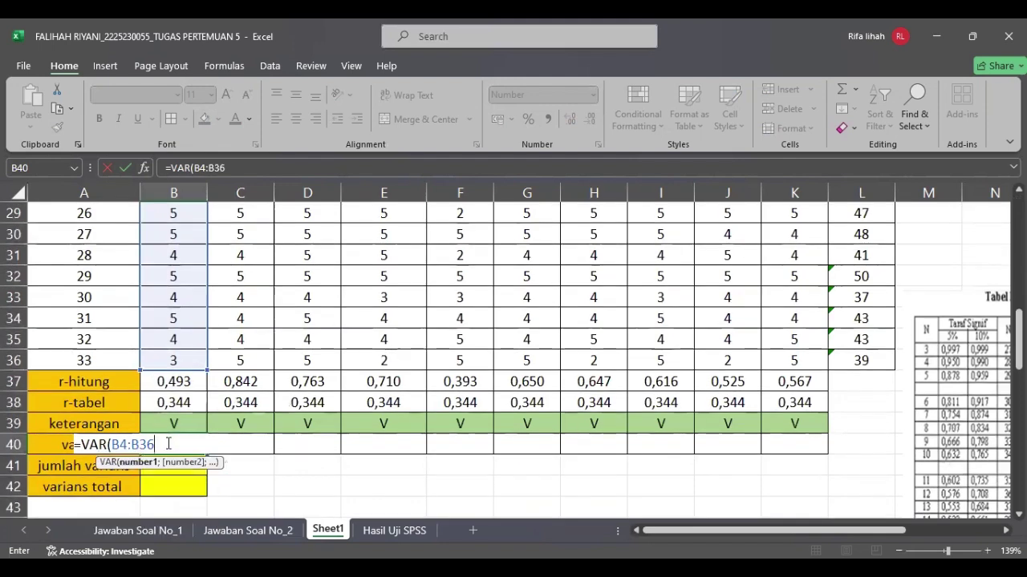
key(Return)
click(161, 444)
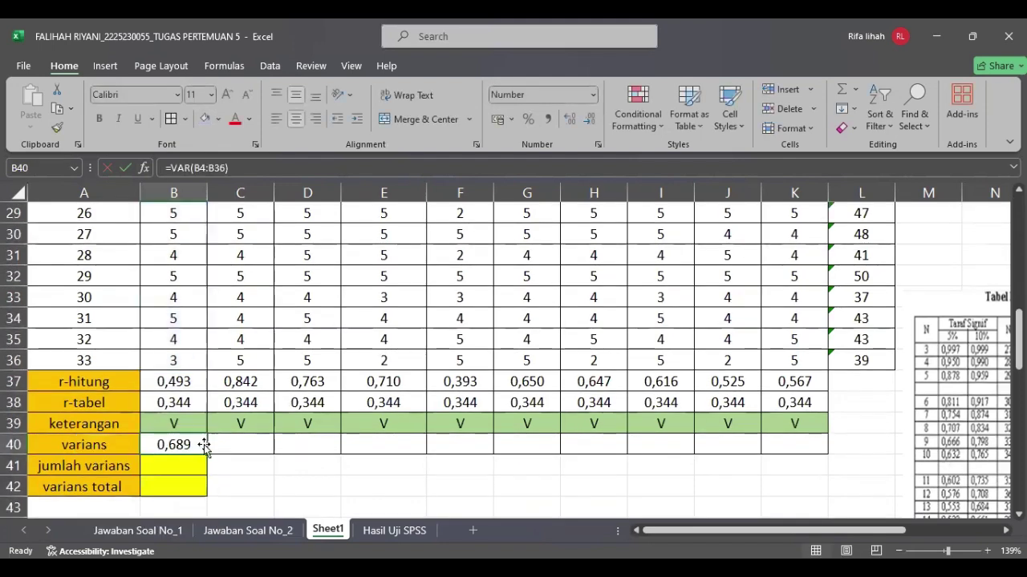
drag(205, 452, 815, 450)
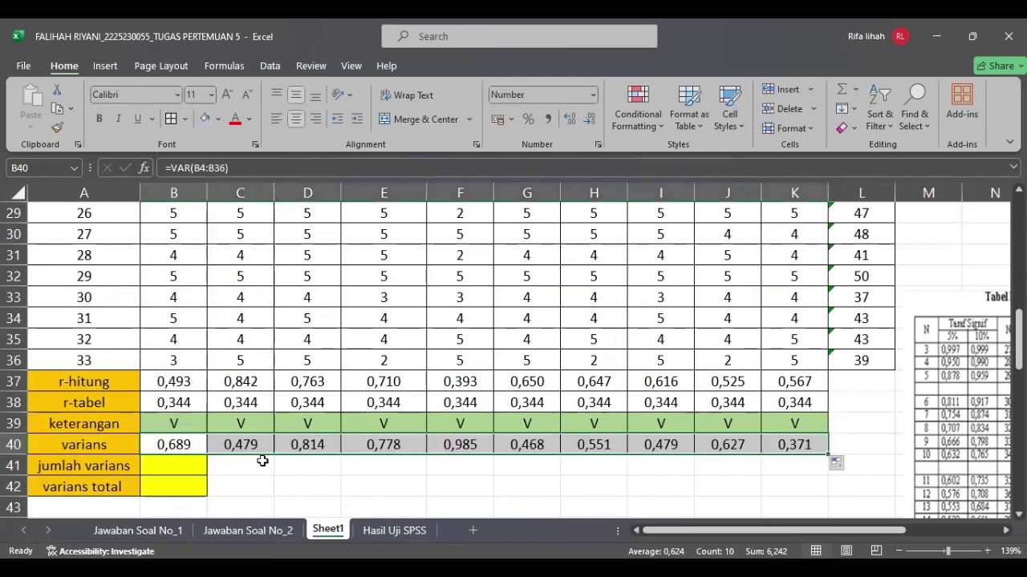
Sum the item variances in jumlah varians cell B41 with =SUM(B40:K40)
click(184, 466)
scroll(184, 466, down, 1)
scroll(183, 466, up, 1)
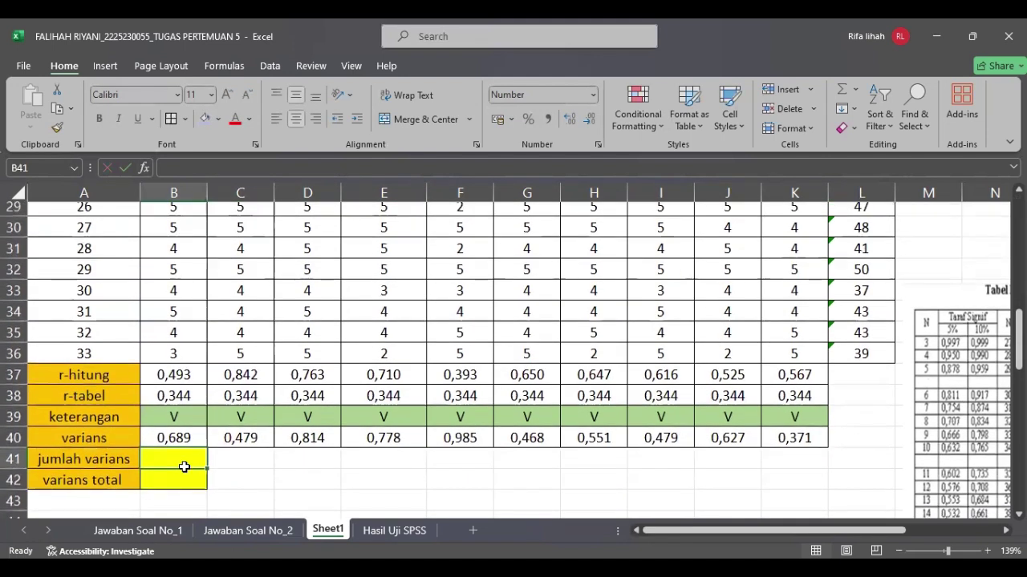
text(=)
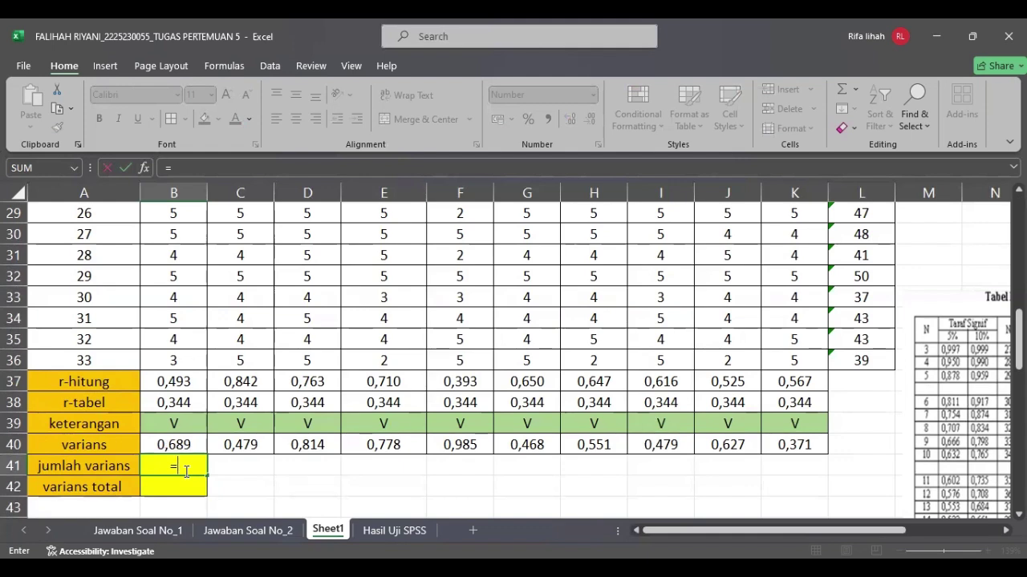
text(SUM()
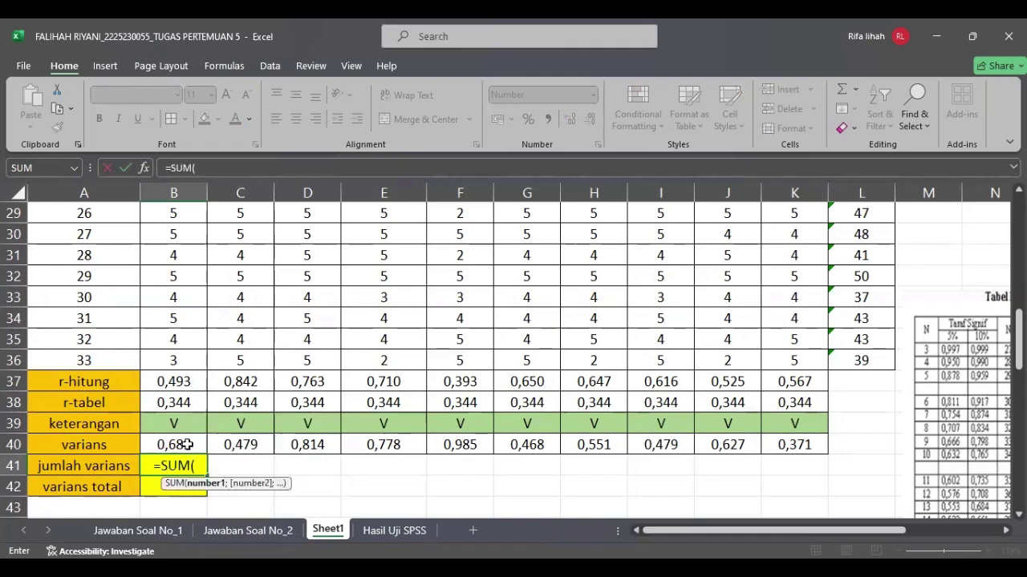
click(197, 448)
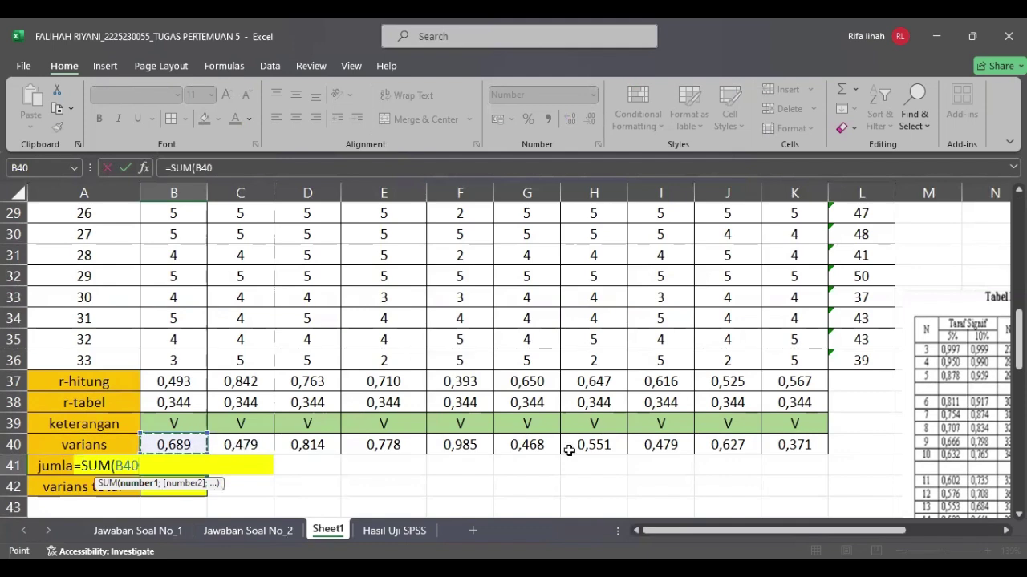
shift+click(790, 447)
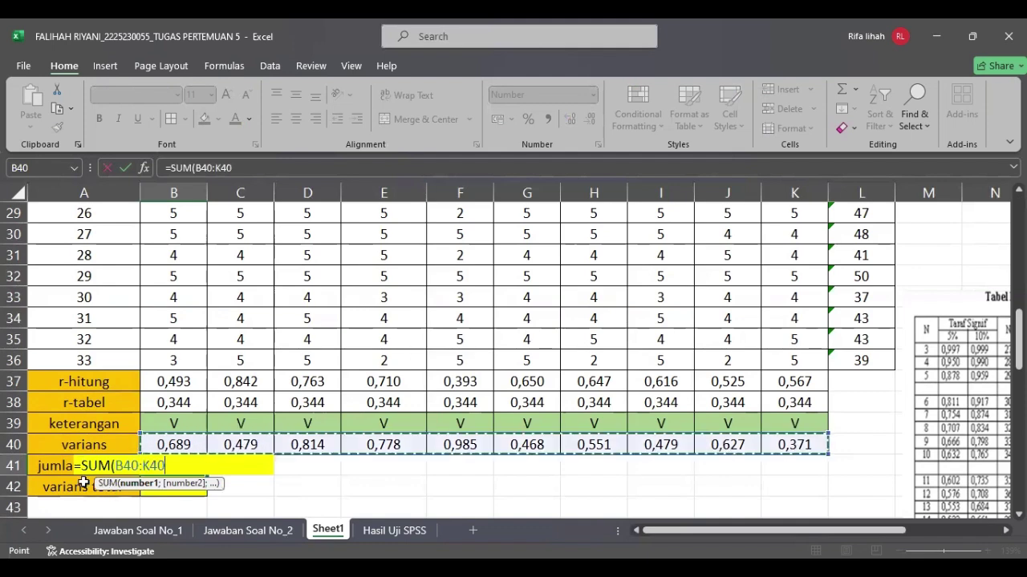
key(Return)
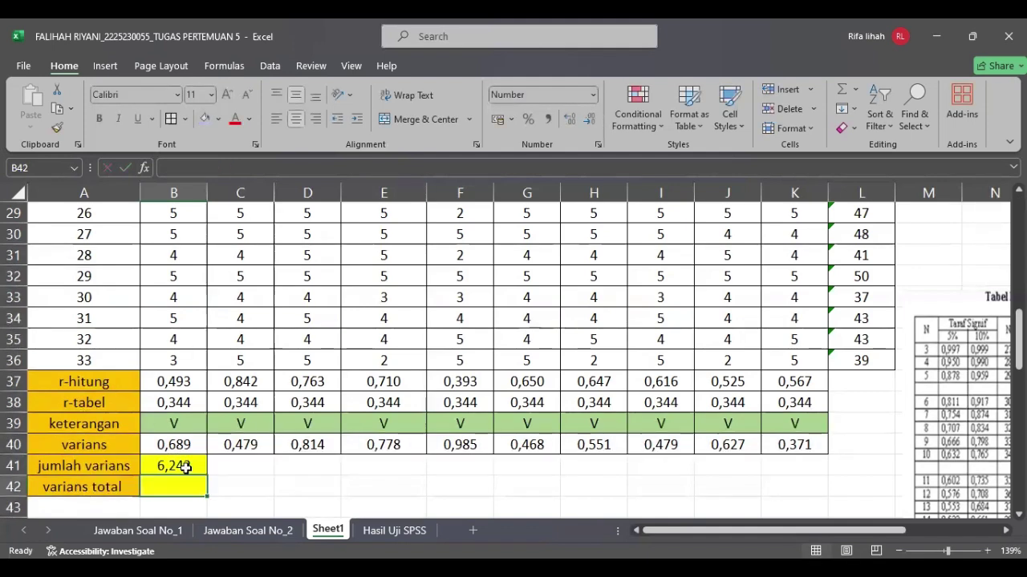
click(180, 468)
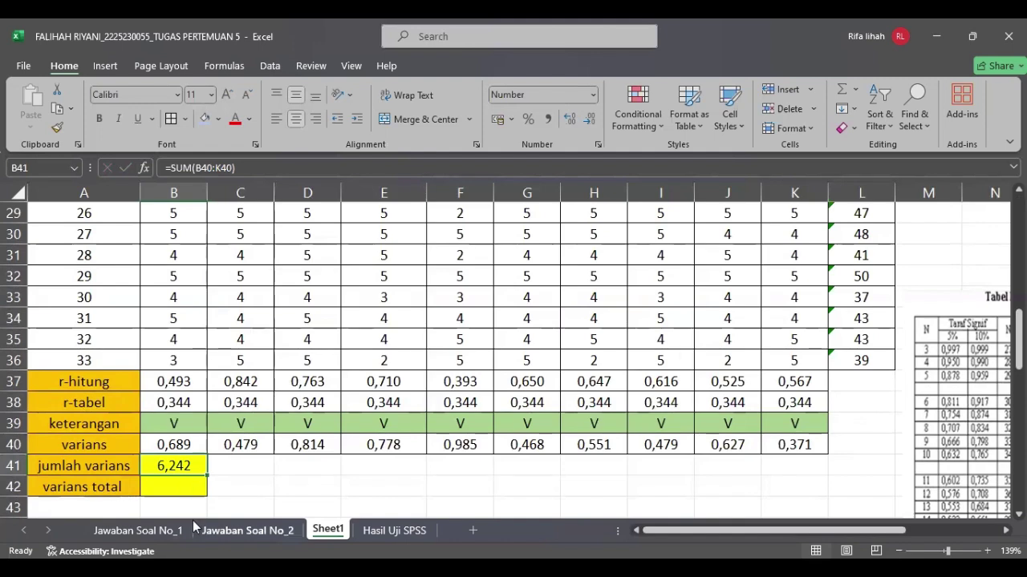
click(181, 487)
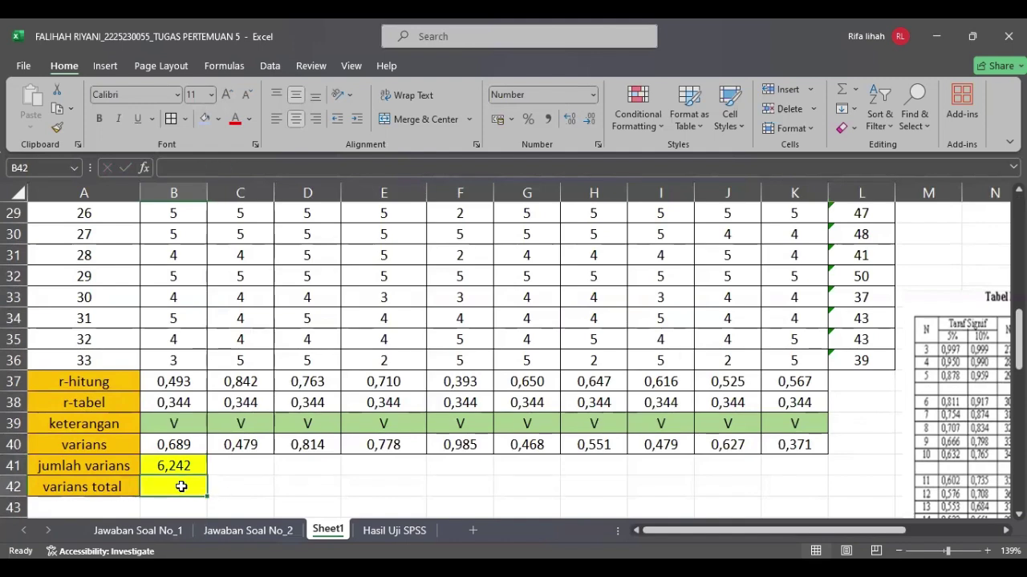
scroll(181, 487, down, 1)
scroll(181, 487, up, 1)
text(=)
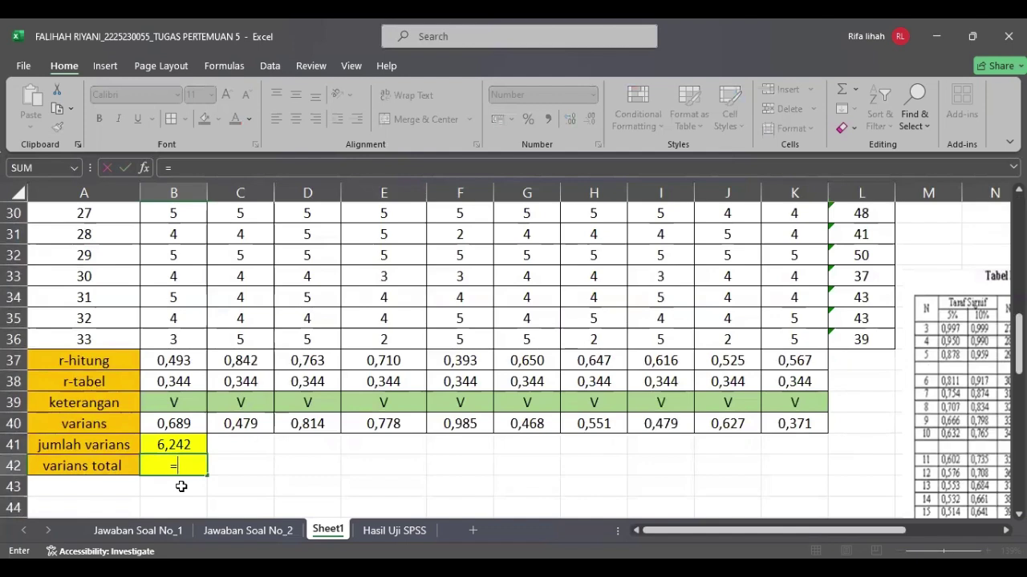
text(VAR)
click(178, 445)
click(189, 464)
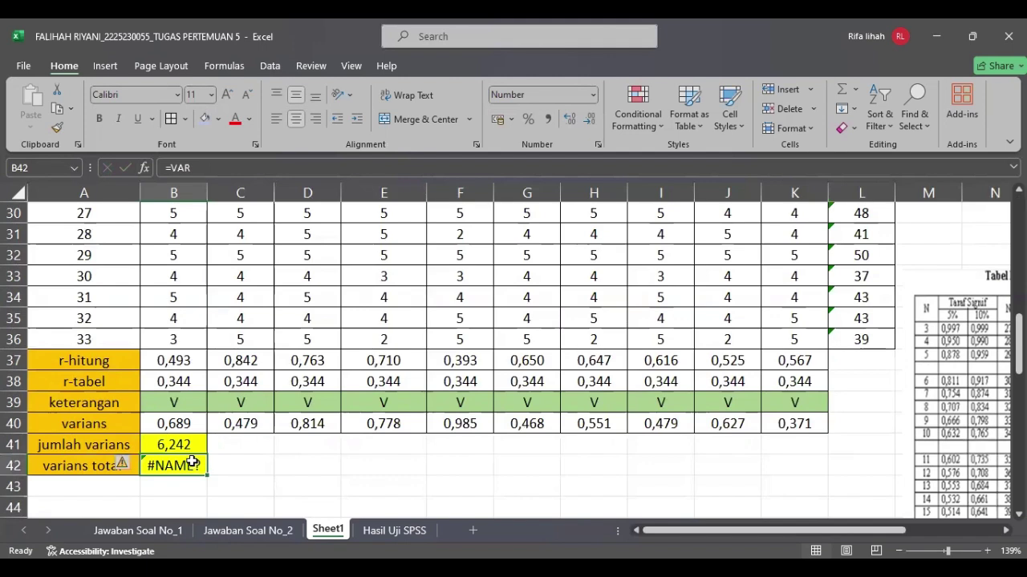
key(BackSpace)
Calculate the variance of the TOTAL column in varians total cell B42 with =VAR(L4:L36)
text(=)
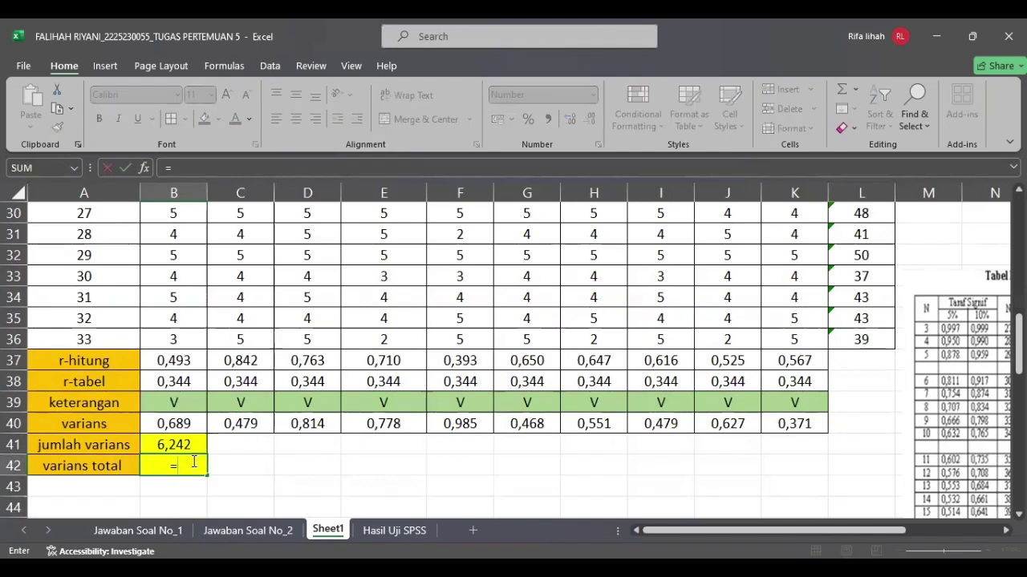
text(VAR)
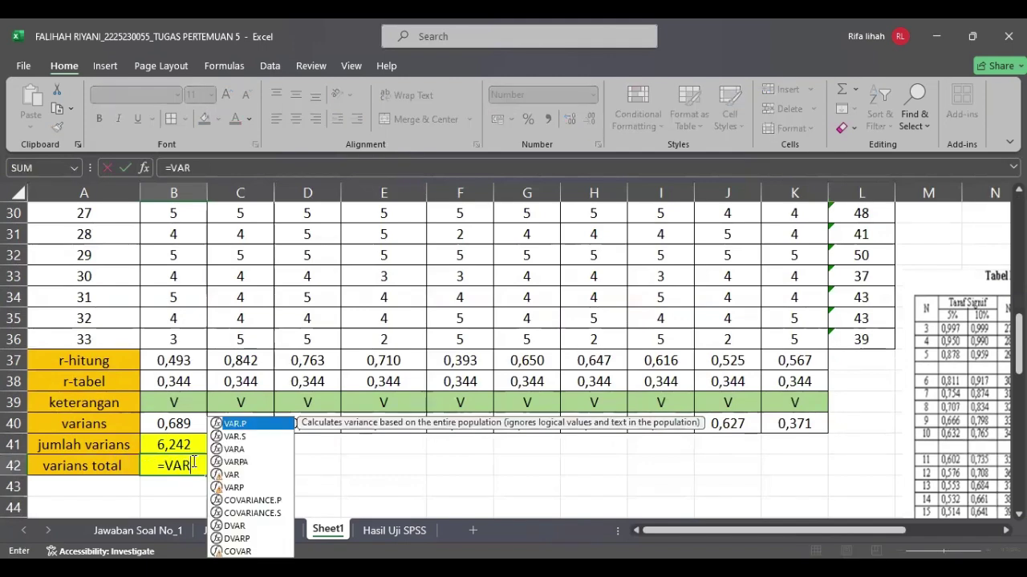
text(()
scroll(777, 382, up, 7)
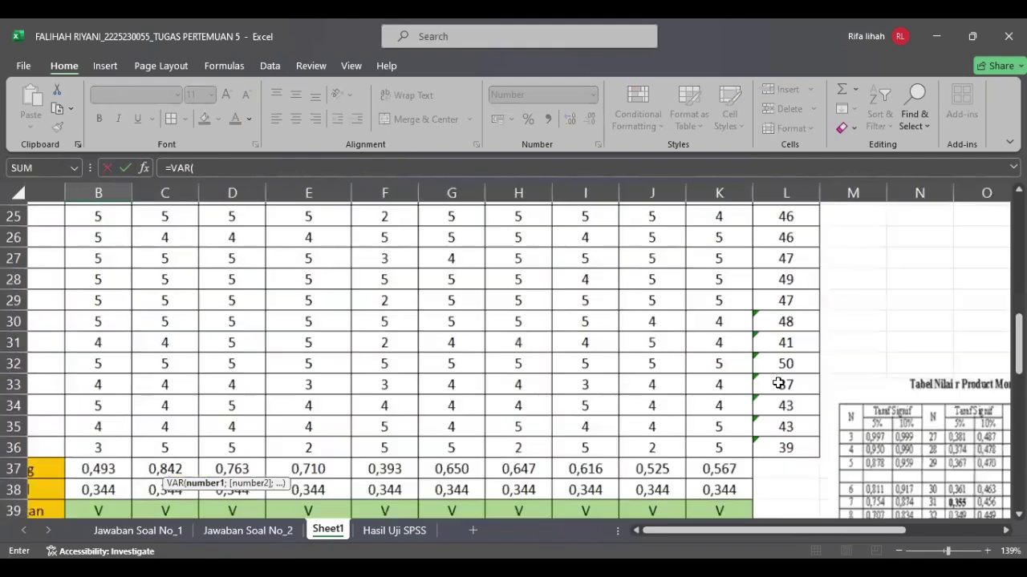
scroll(778, 383, up, 3)
scroll(733, 271, left, 1)
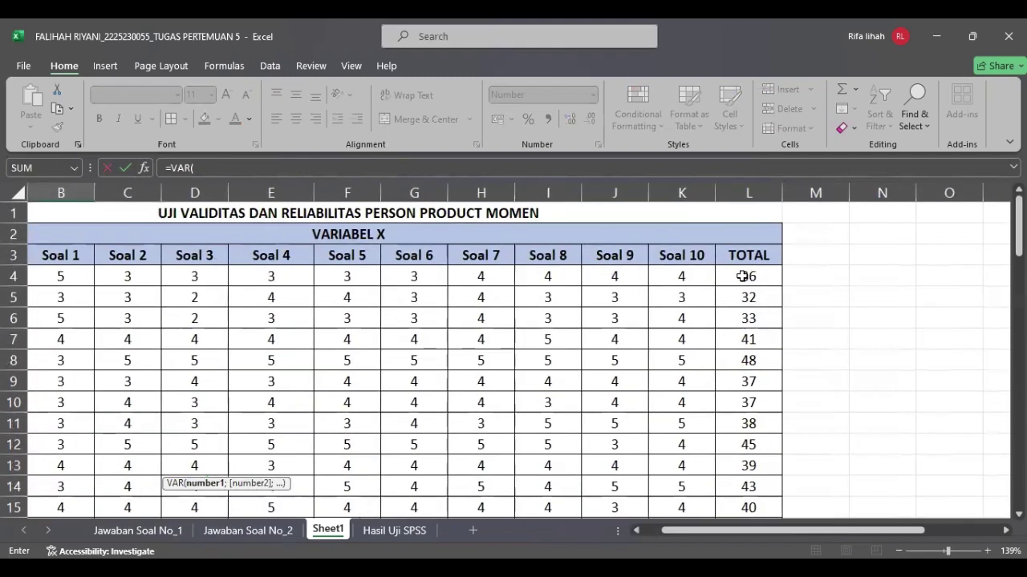
click(744, 278)
drag(783, 287, 770, 480)
drag(762, 389, 758, 403)
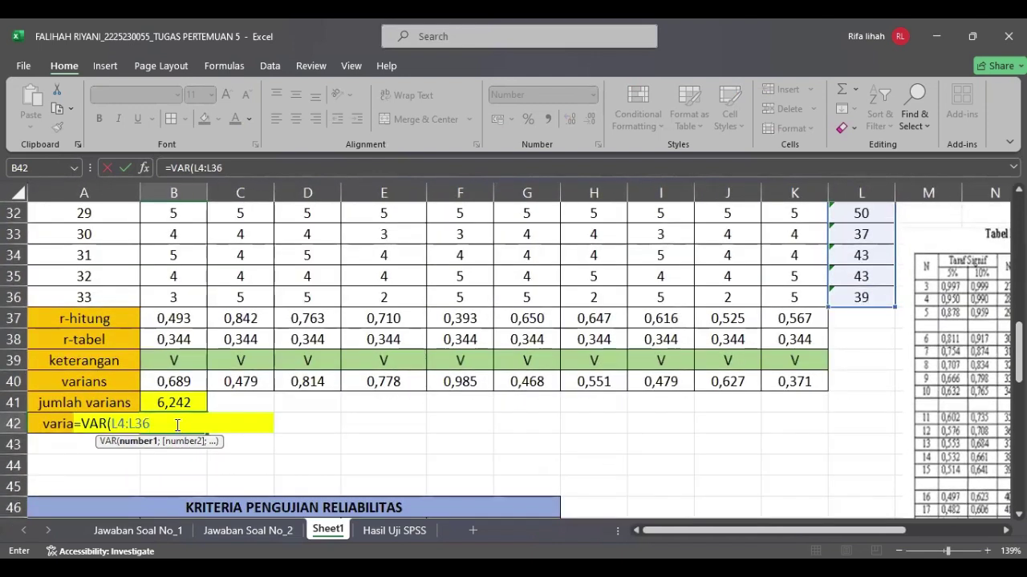
key(Return)
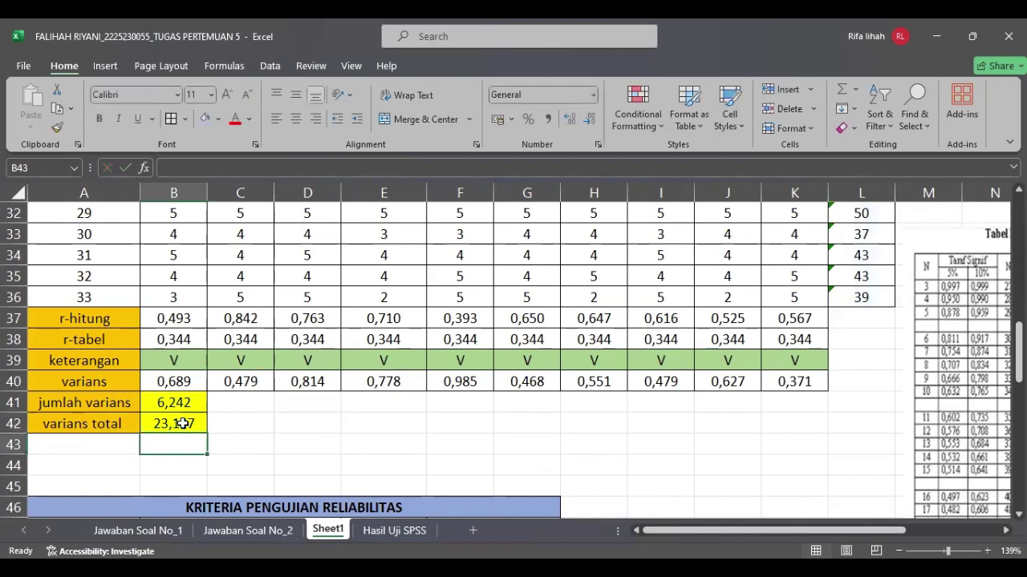
Begin the Nilai Cronbach's Alpha formula in cell B48 with the item-count factor =(10/(10-1))
scroll(236, 430, down, 1)
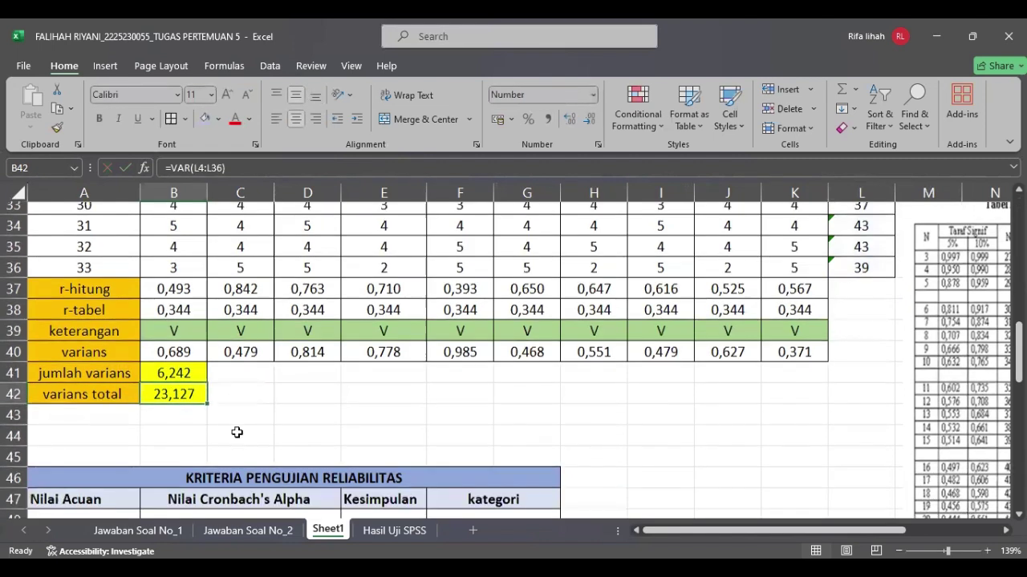
scroll(284, 461, down, 1)
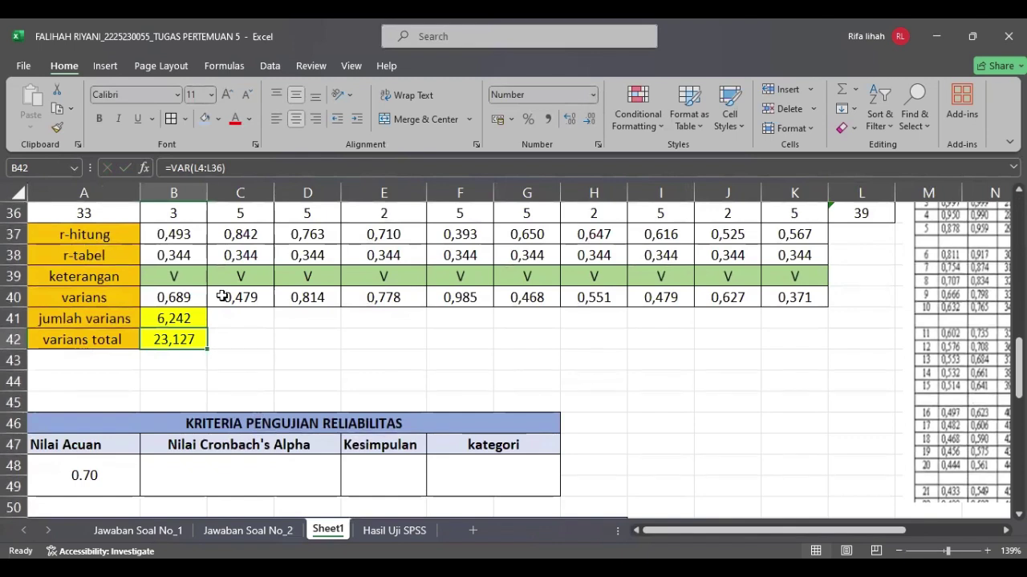
click(261, 468)
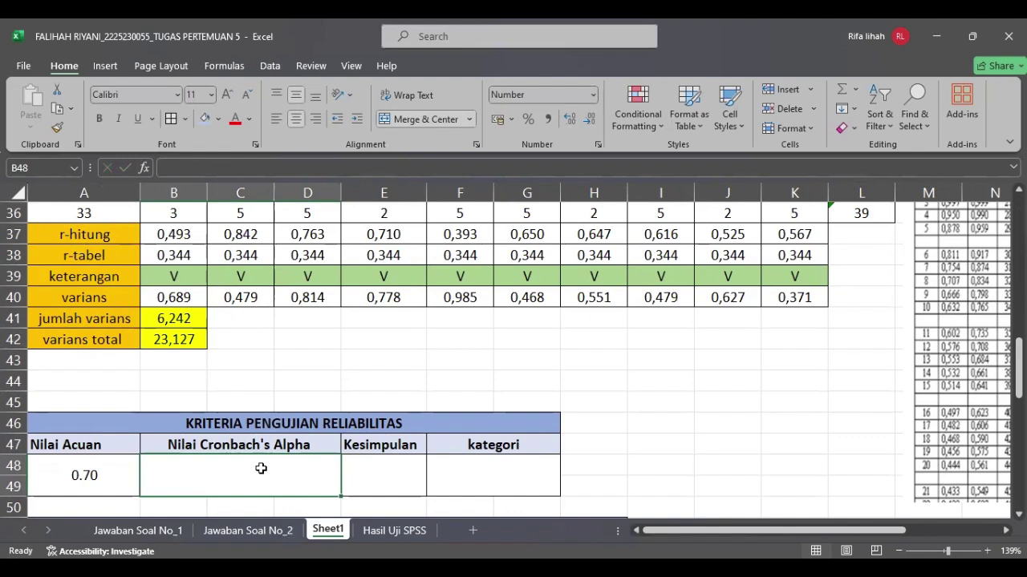
text((10)
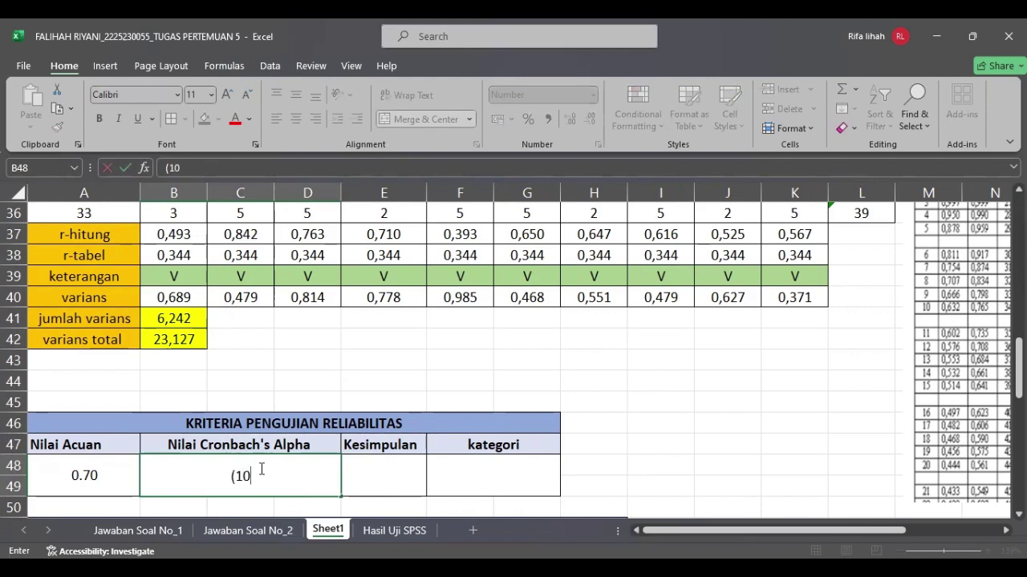
text(/(10-1)
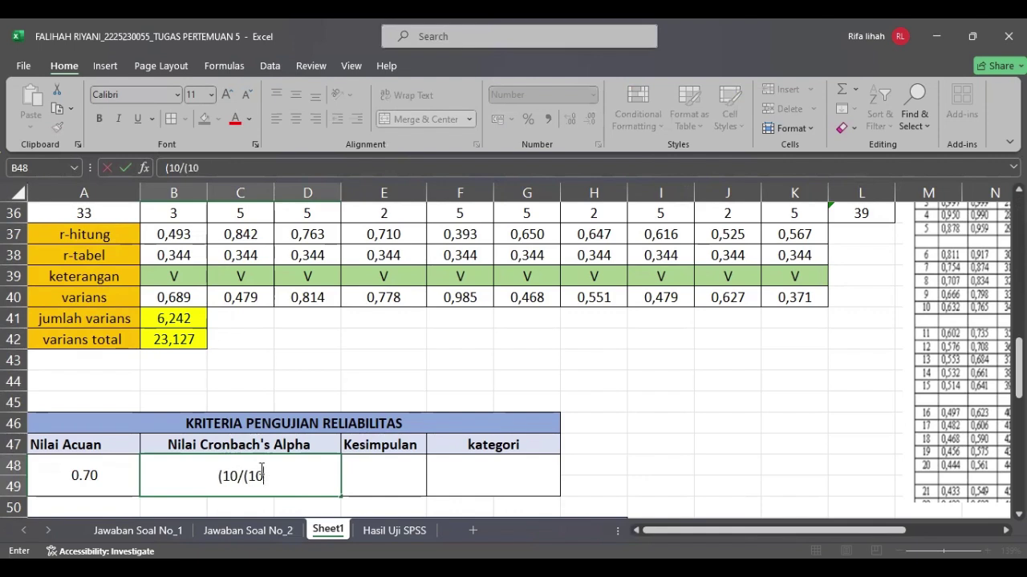
text())
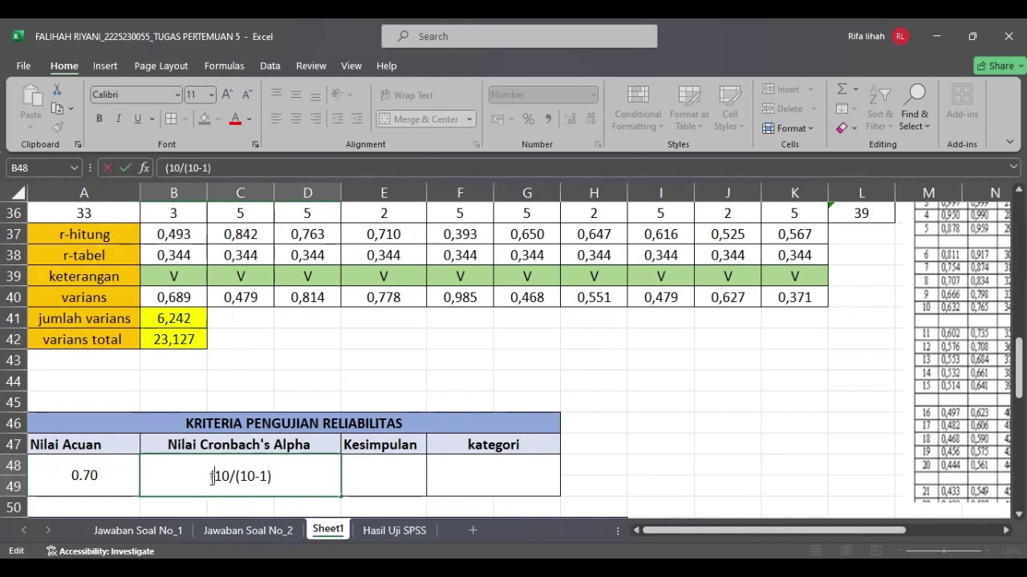
click(212, 478)
text(=)
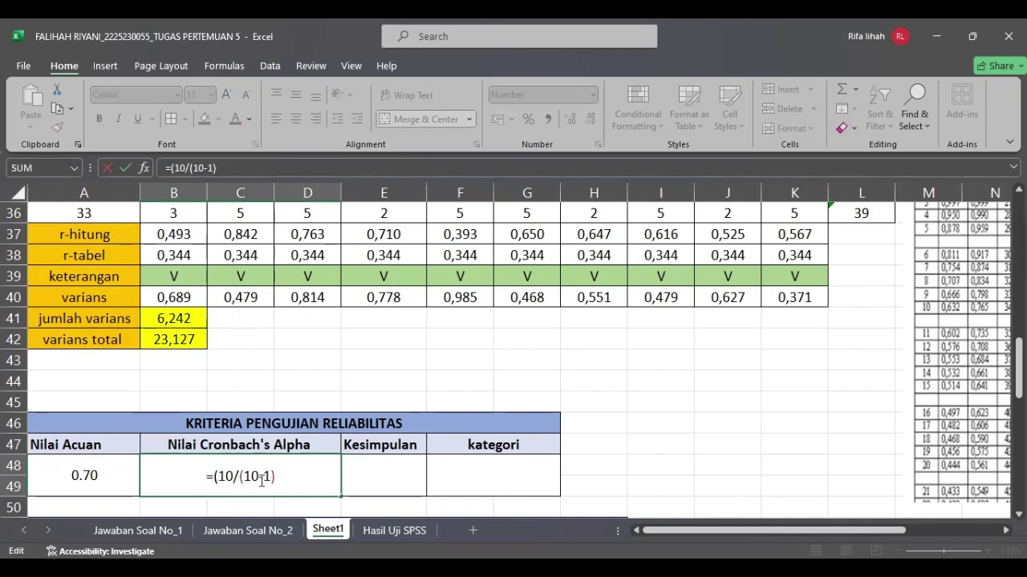
click(274, 477)
text())
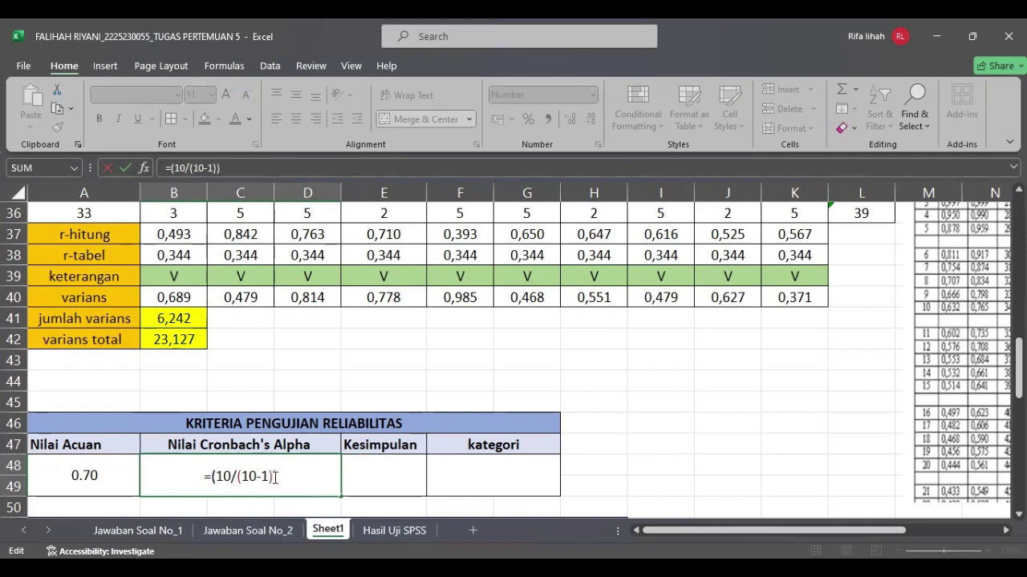
Complete the Cronbach's Alpha formula by multiplying by one minus jumlah varians over varians total, *(1-(B41/B42))
text(*)
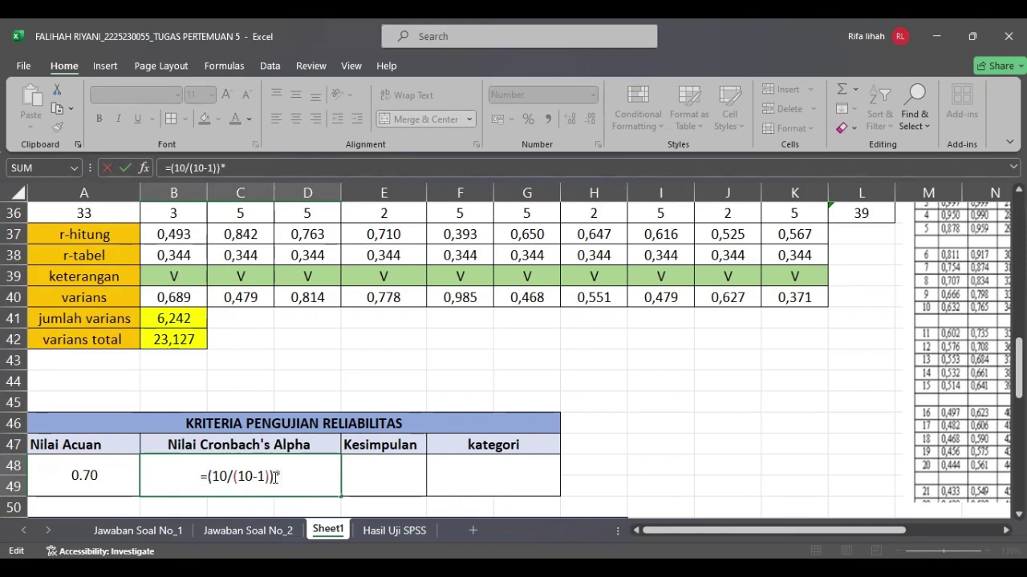
text((1-()
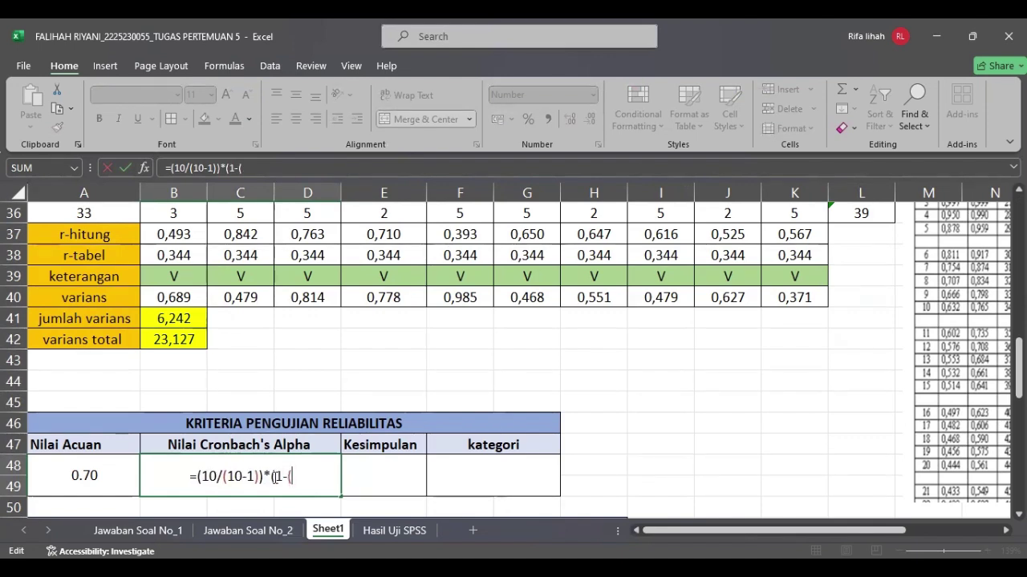
click(164, 319)
text(/)
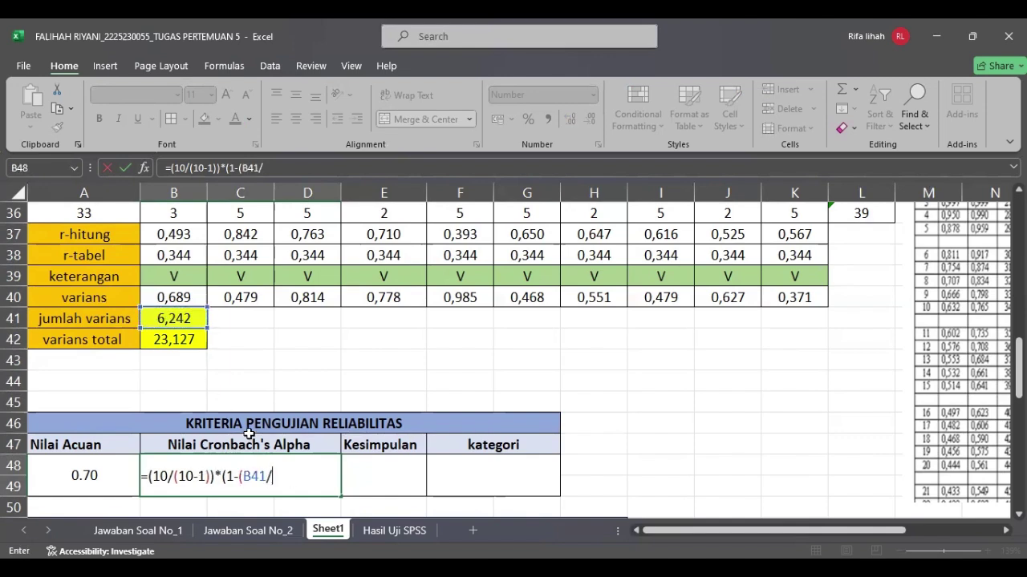
click(178, 339)
text()))
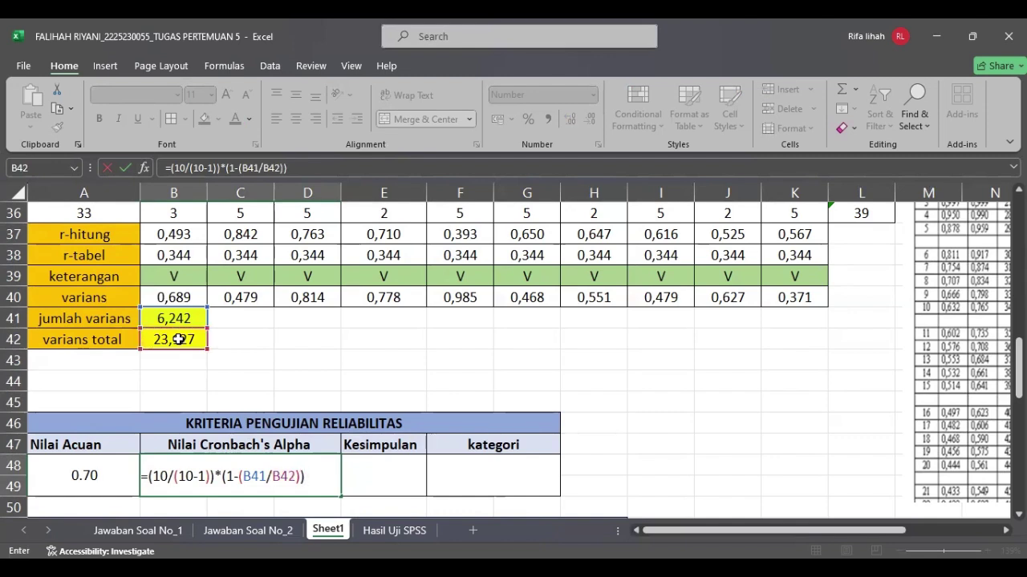
key(Return)
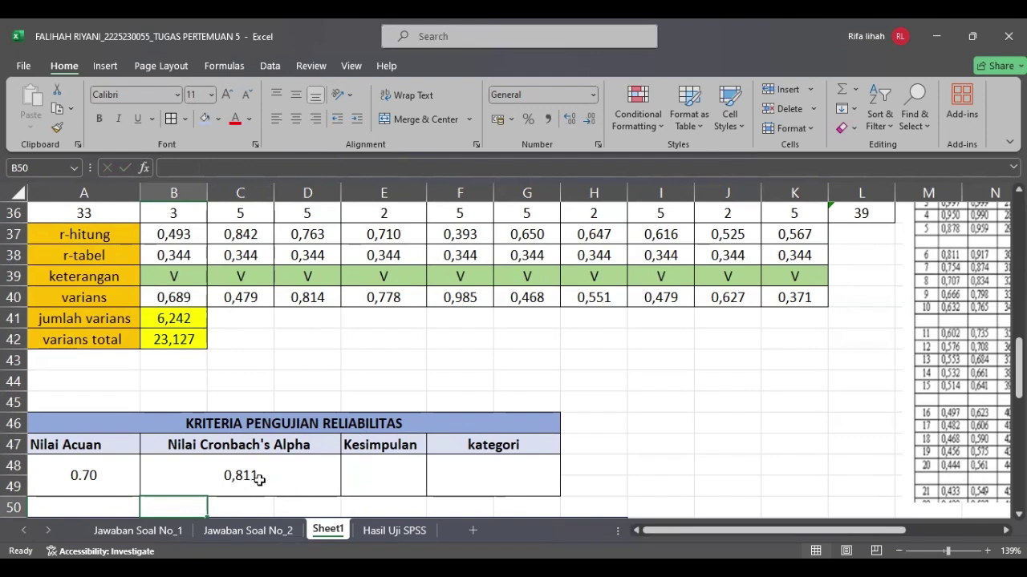
Enter RELIABEL as the Kesimpulan in E48 and TINGGI as the kategori in F48 of the reliability criteria table
click(367, 476)
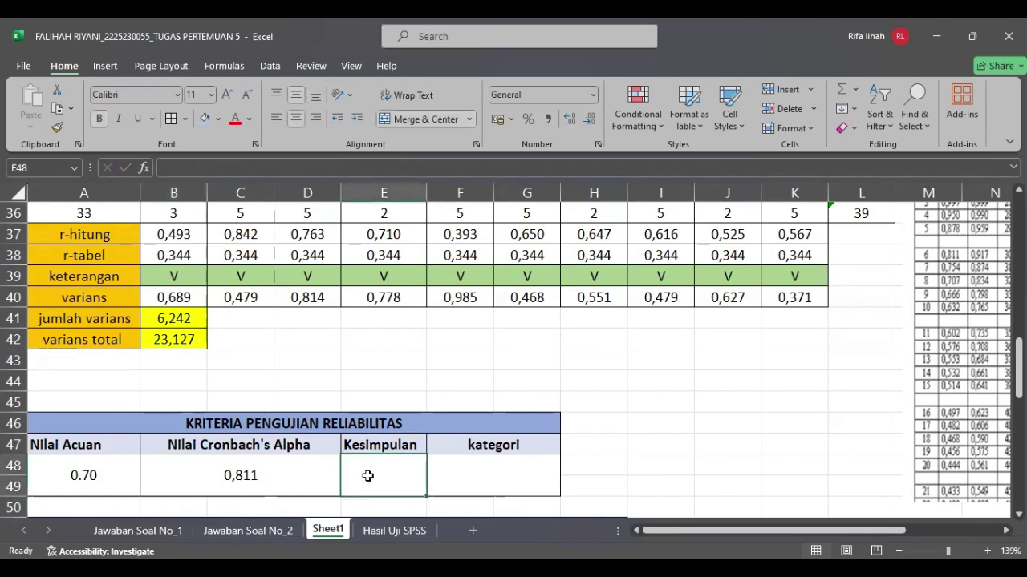
scroll(368, 475, down, 1)
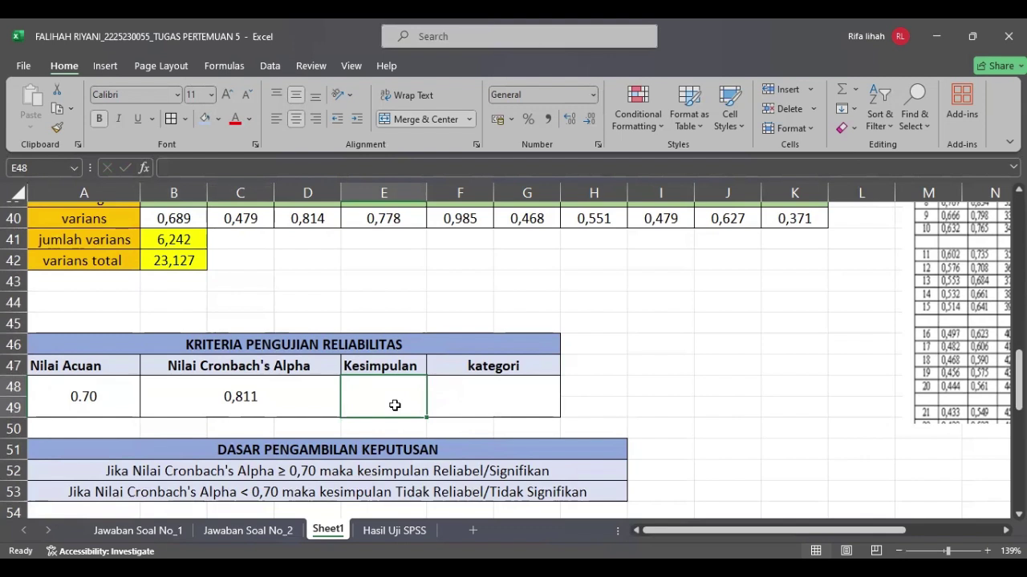
text(RELIABEL)
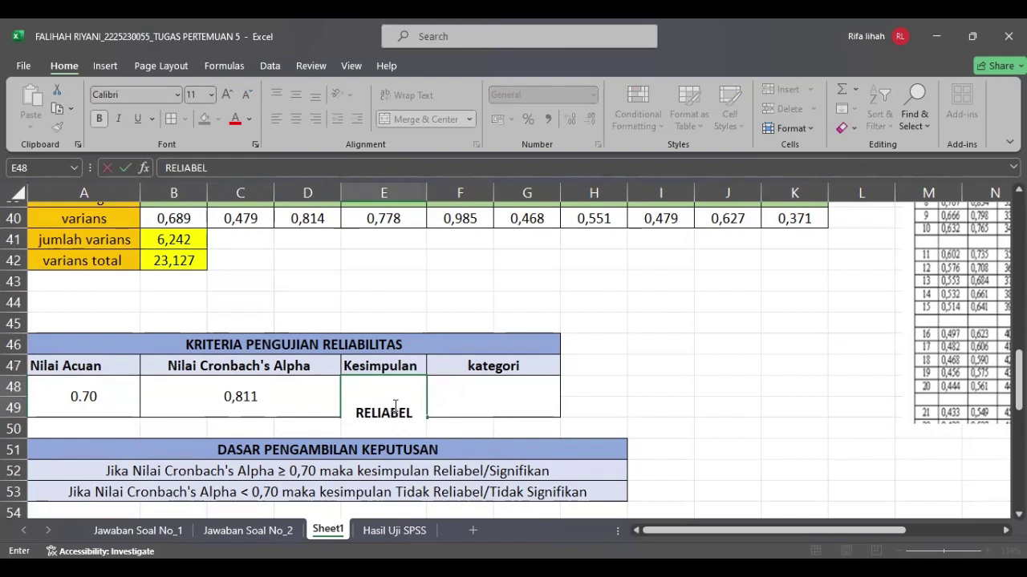
click(452, 398)
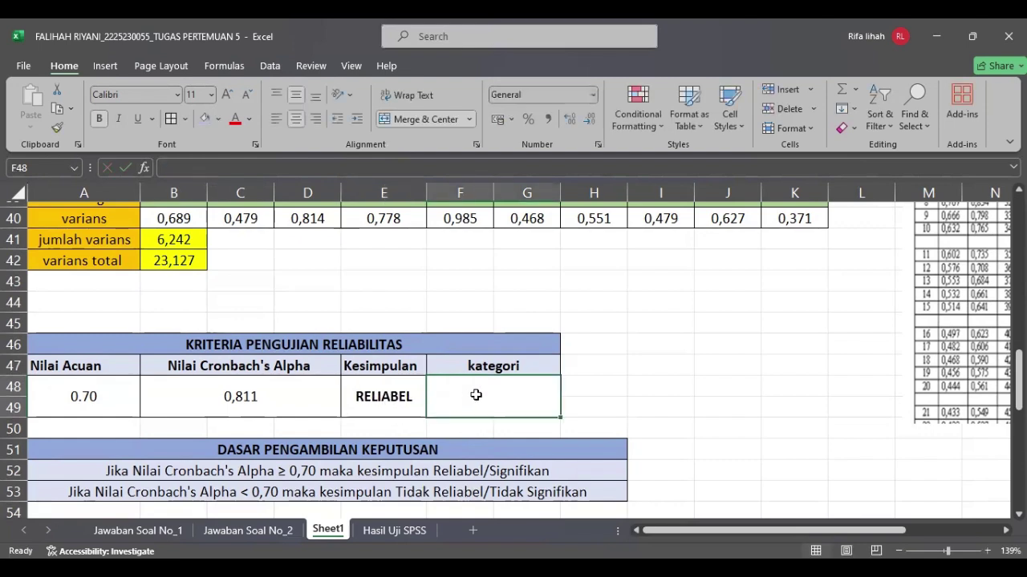
text(TINGGI)
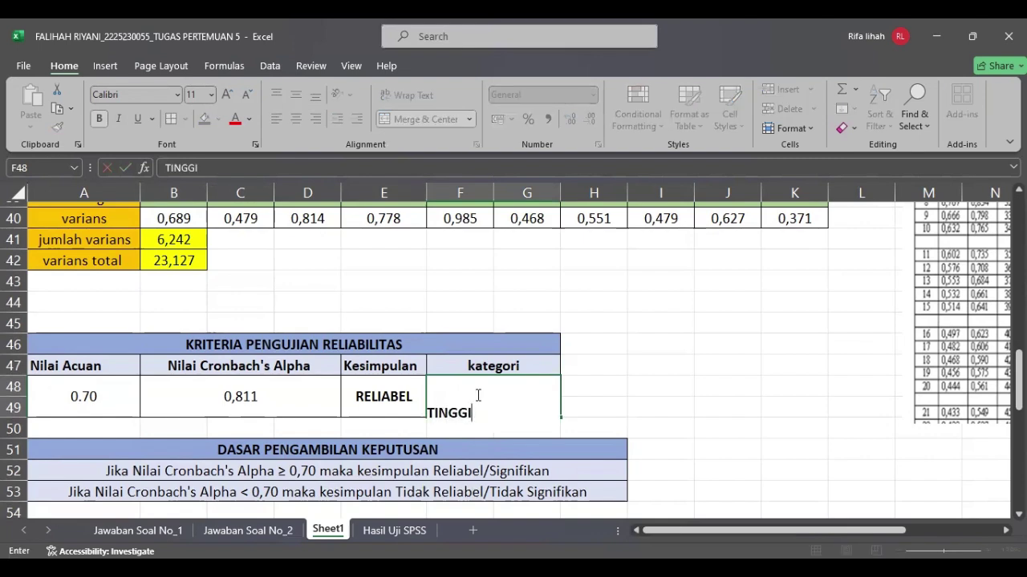
key(Return)
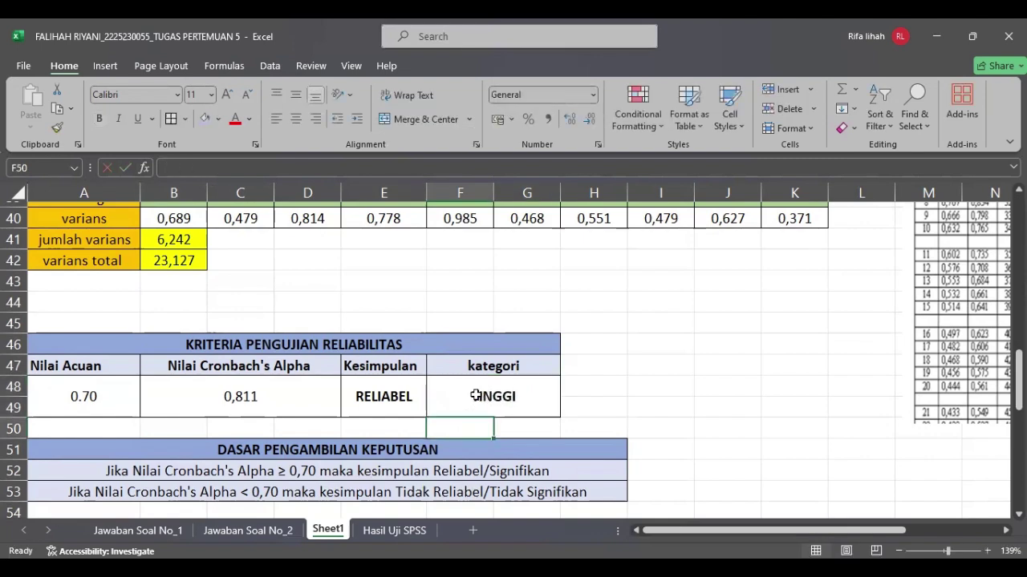
Examine the decision criteria and the validity and reliability summary tables below, including the r Hitung, Korelasi and Status of each item
scroll(476, 395, down, 2)
scroll(476, 395, right, 2)
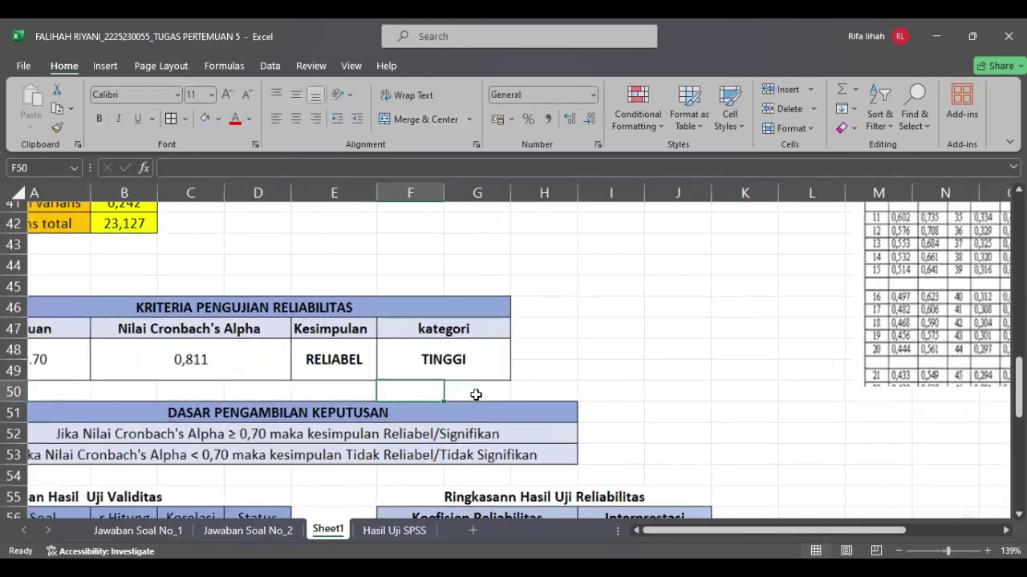
scroll(476, 395, left, 2)
scroll(475, 395, down, 2)
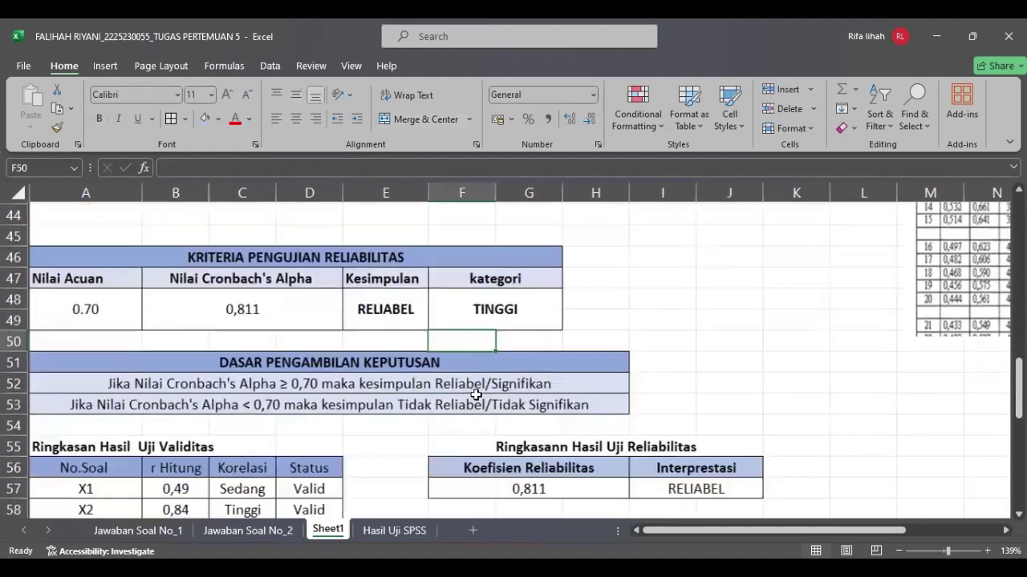
scroll(476, 395, down, 3)
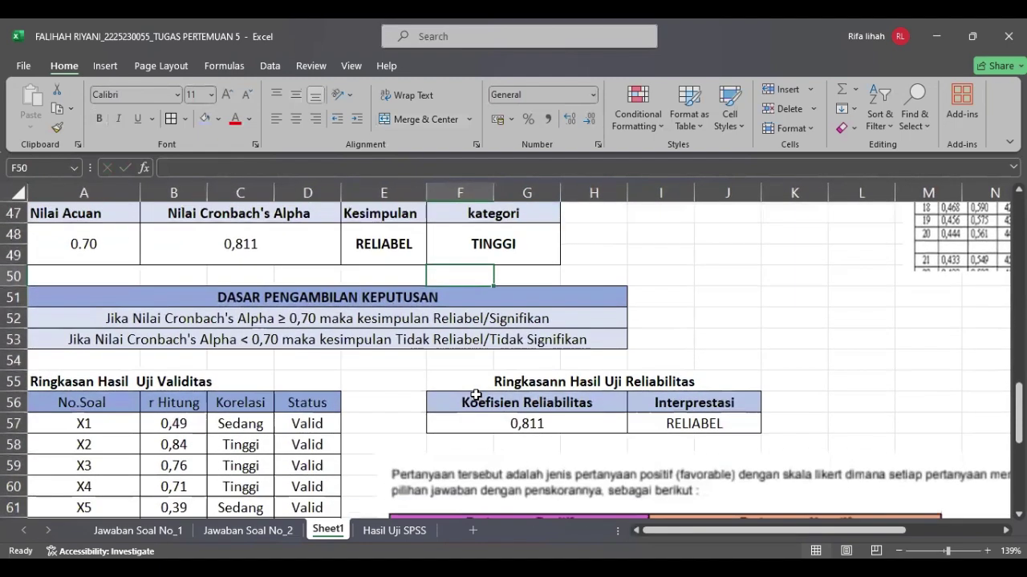
scroll(475, 395, down, 1)
scroll(476, 395, down, 1)
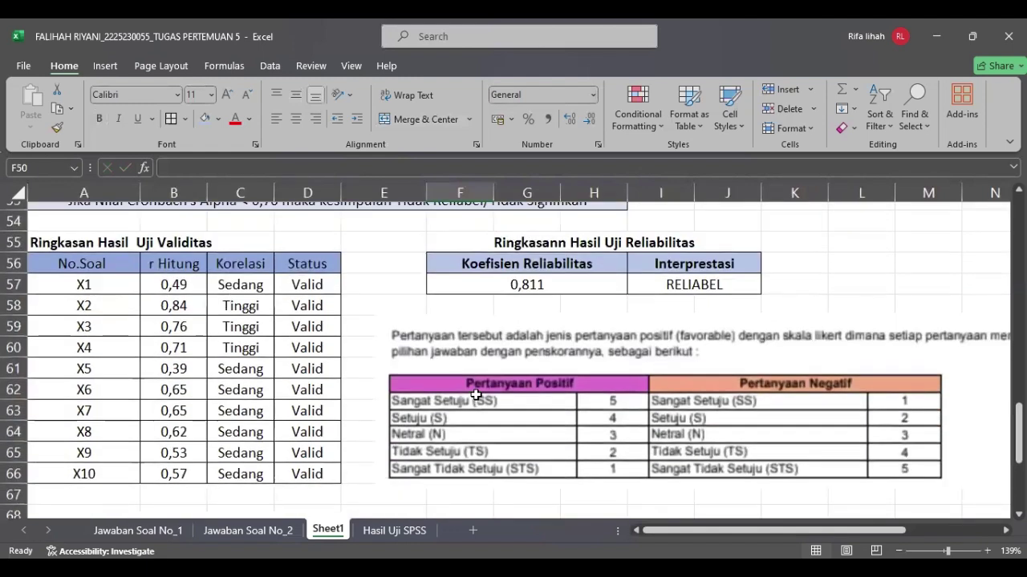
click(181, 278)
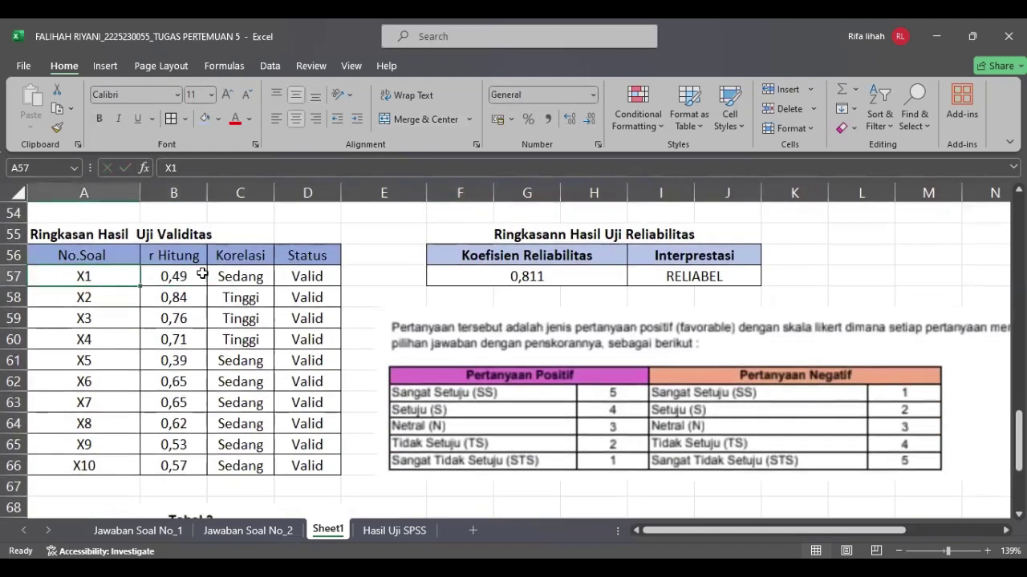
scroll(202, 275, up, 1)
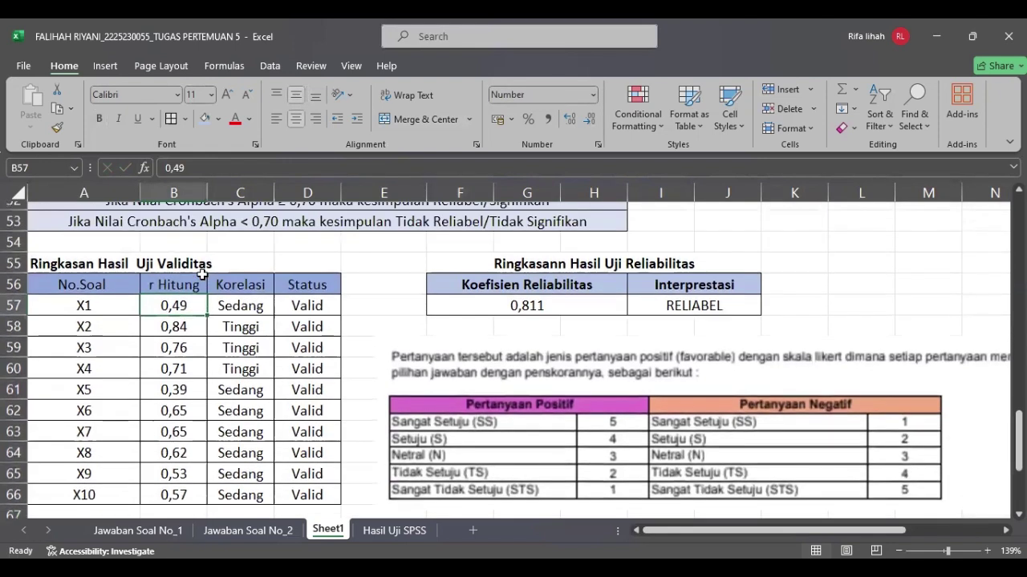
scroll(202, 275, down, 1)
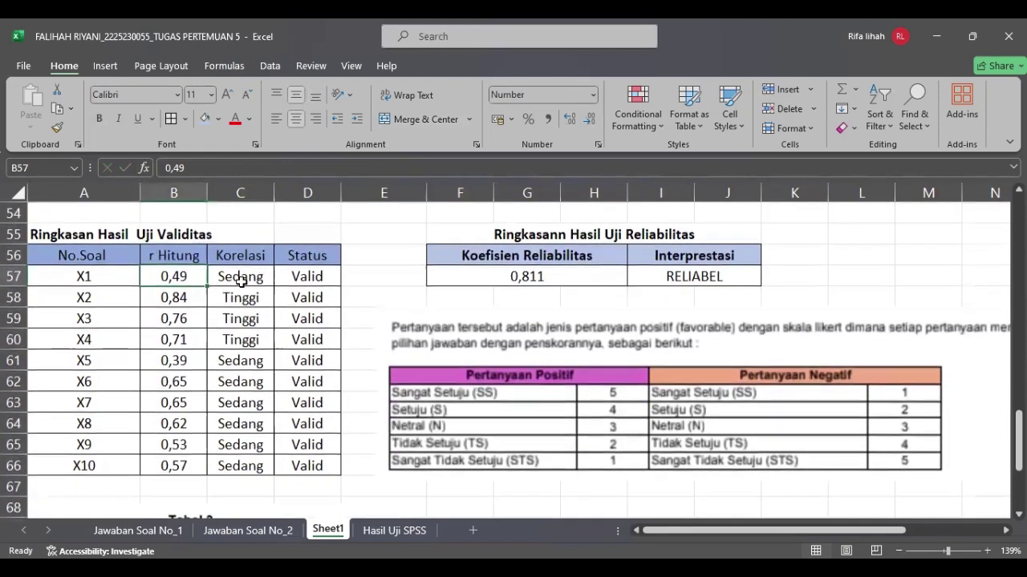
Compare the Korelasi and Status of items X1 to X10 in the validity summary with the Tabel 3 Aiken V validity categories
click(245, 278)
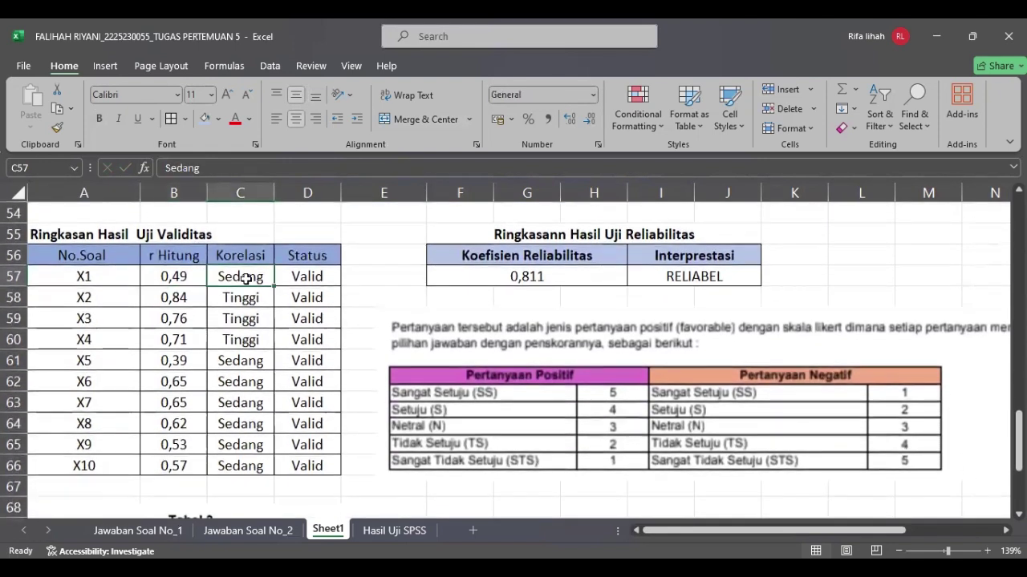
click(290, 278)
scroll(311, 266, up, 1)
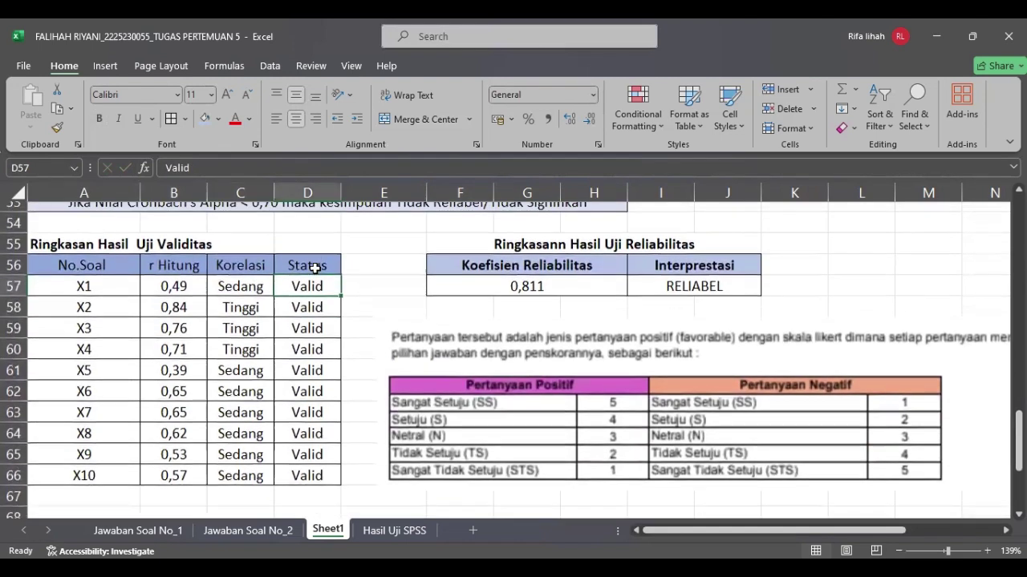
scroll(311, 266, down, 2)
click(235, 259)
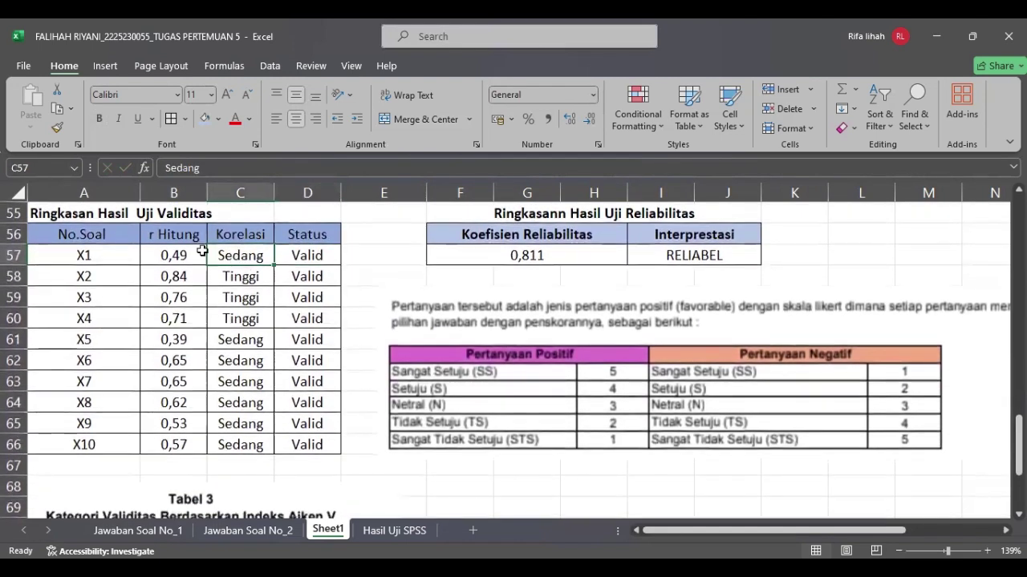
scroll(242, 291, down, 5)
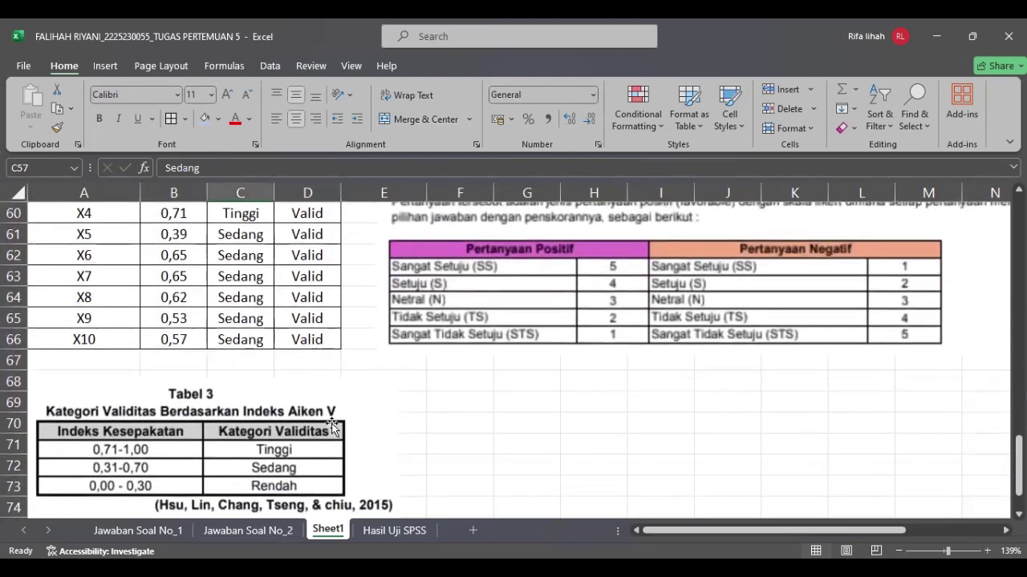
scroll(304, 452, up, 5)
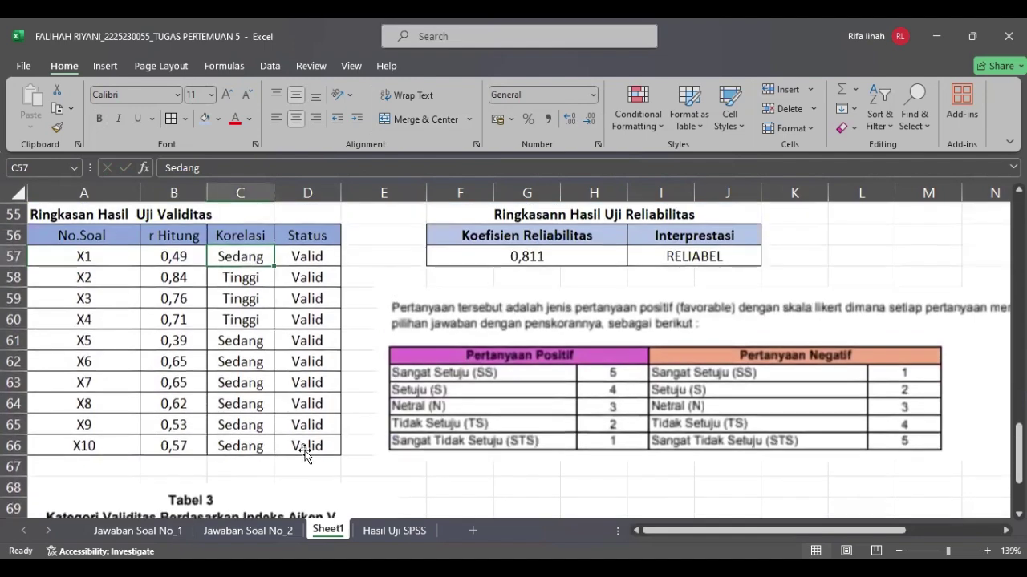
scroll(304, 451, down, 5)
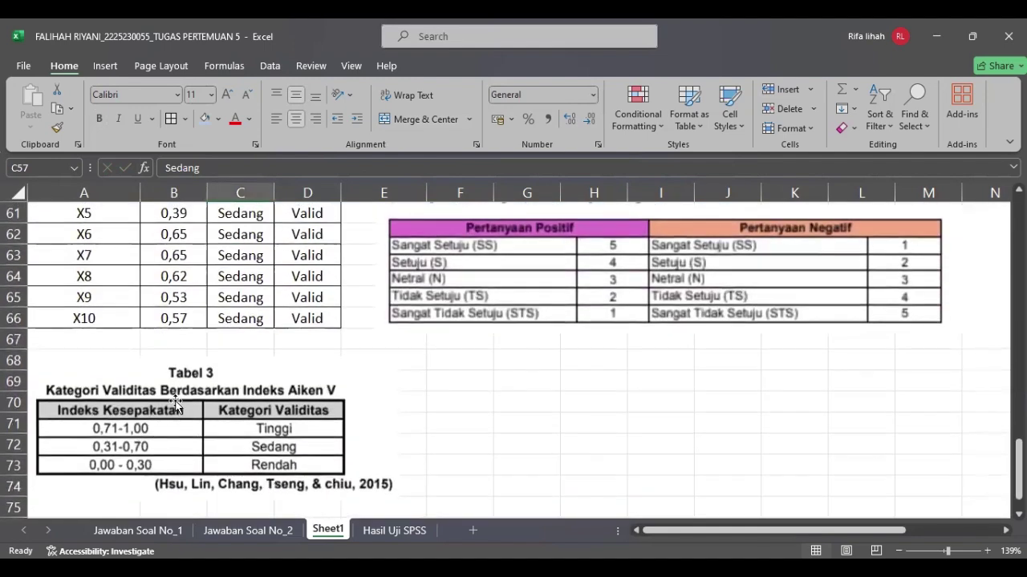
scroll(240, 393, up, 2)
scroll(185, 337, down, 1)
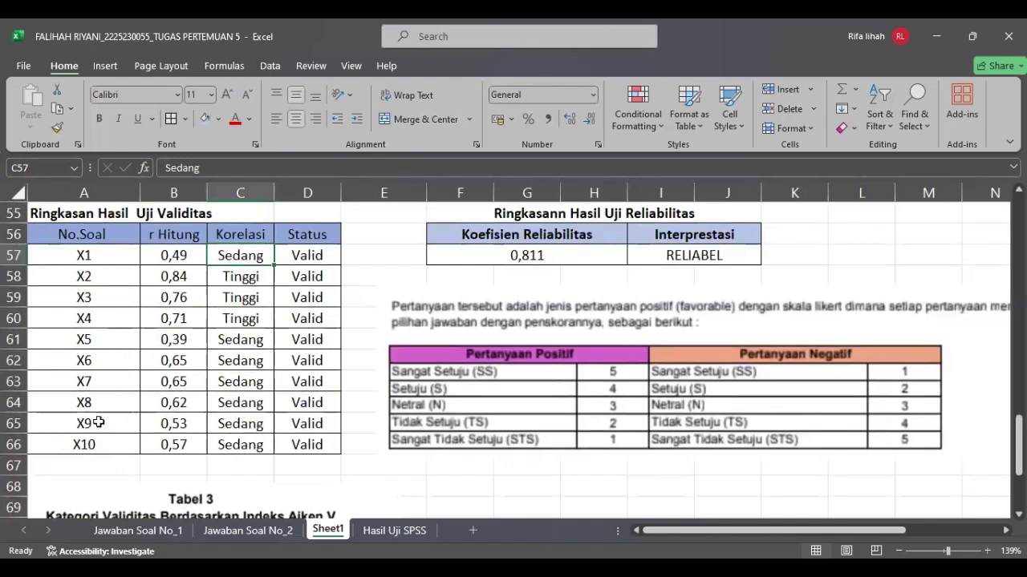
scroll(296, 393, up, 1)
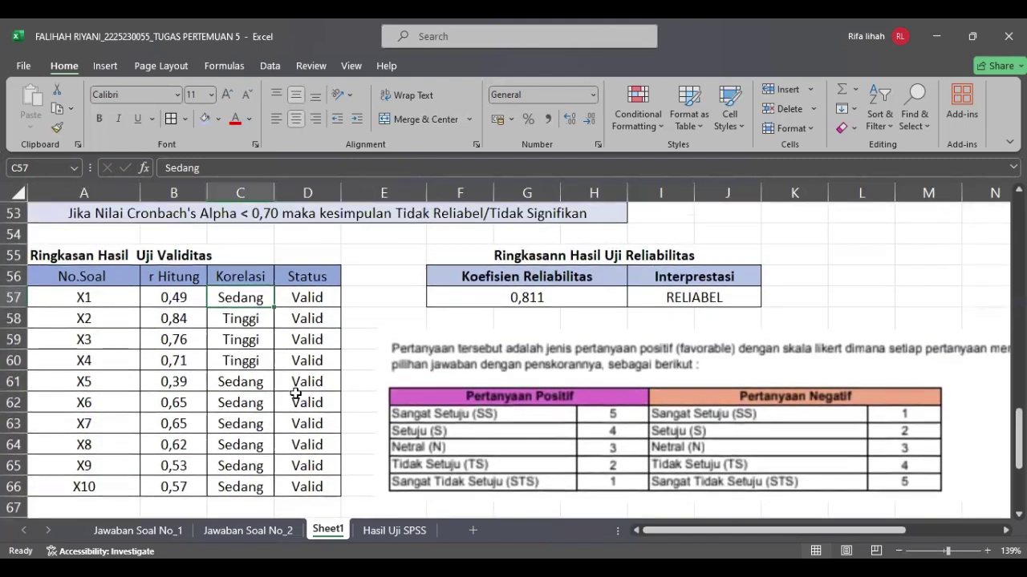
Examine the reliability summary's coefficient and interpretation, and the Likert scoring table for Pertanyaan Positif and Pertanyaan Negatif beneath it
scroll(296, 385, right, 2)
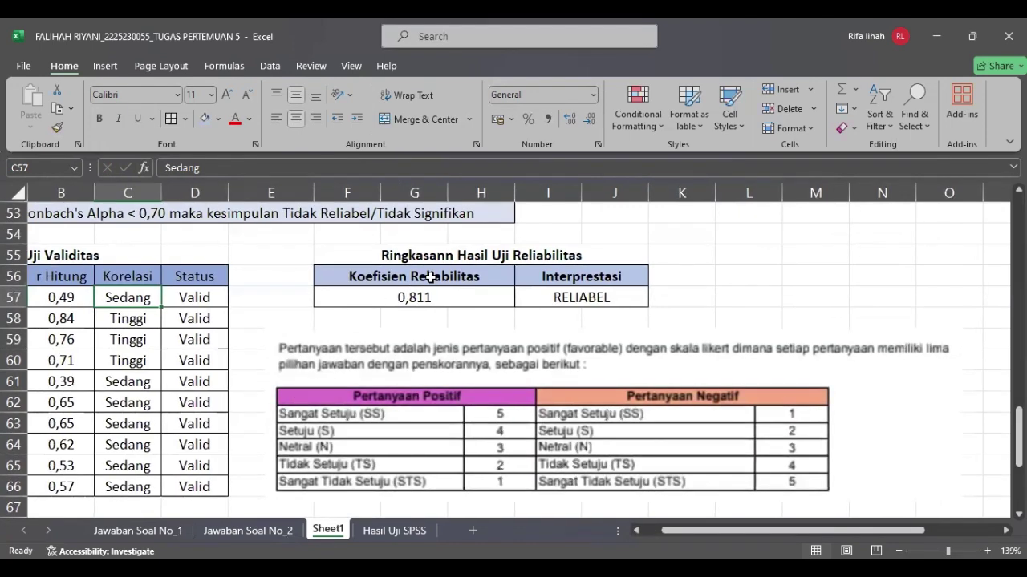
scroll(449, 273, up, 1)
scroll(522, 256, down, 2)
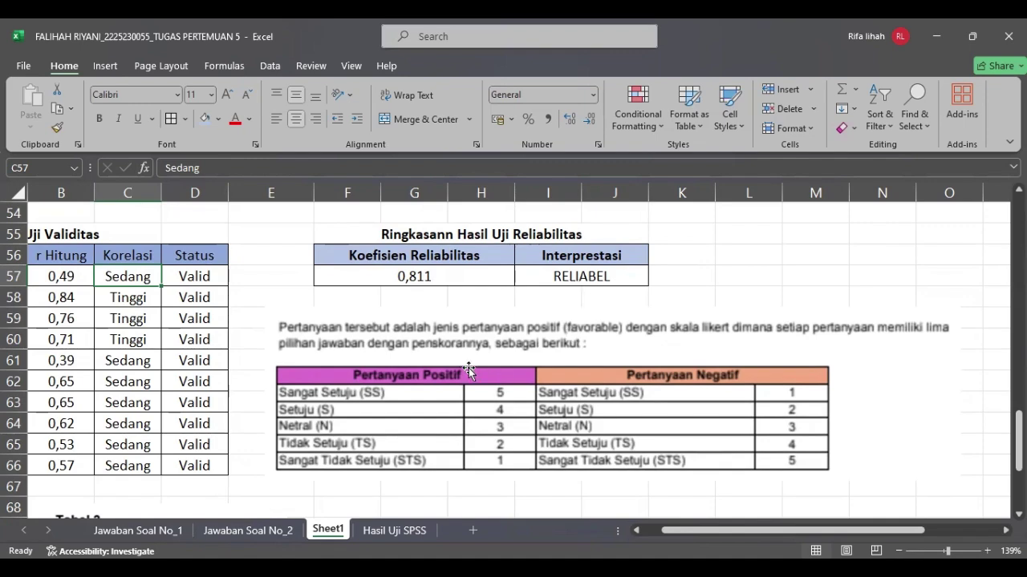
scroll(469, 369, up, 1)
scroll(468, 368, down, 1)
scroll(468, 368, right, 1)
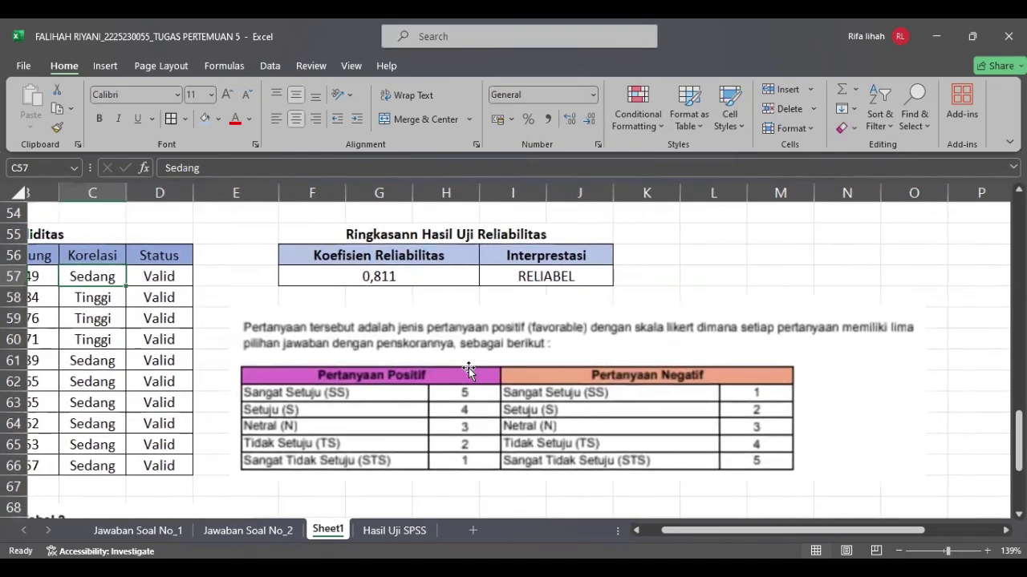
scroll(469, 368, right, 1)
Look back over the reliability criteria, the r hitung and varians rows, and the respondents' questionnaire scores on Sheet1
scroll(469, 368, up, 4)
scroll(469, 370, up, 3)
scroll(469, 369, left, 1)
scroll(468, 369, down, 4)
scroll(469, 368, down, 2)
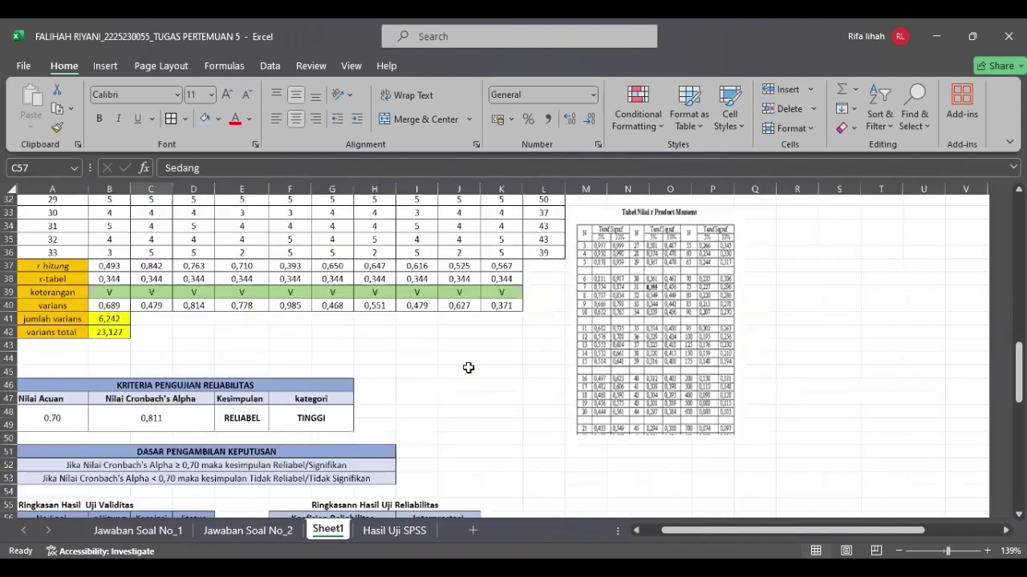
scroll(468, 368, up, 10)
scroll(468, 368, down, 1)
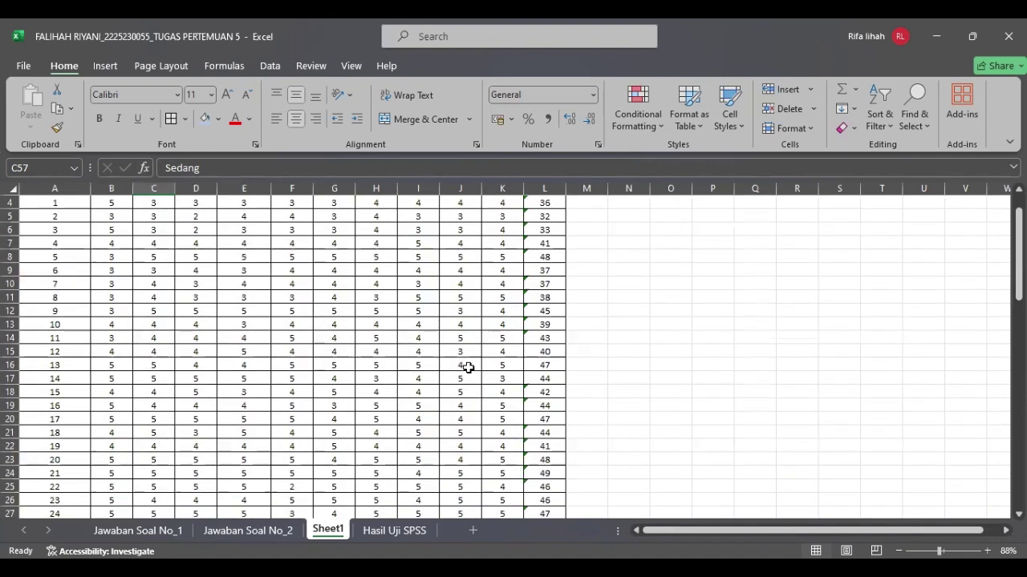